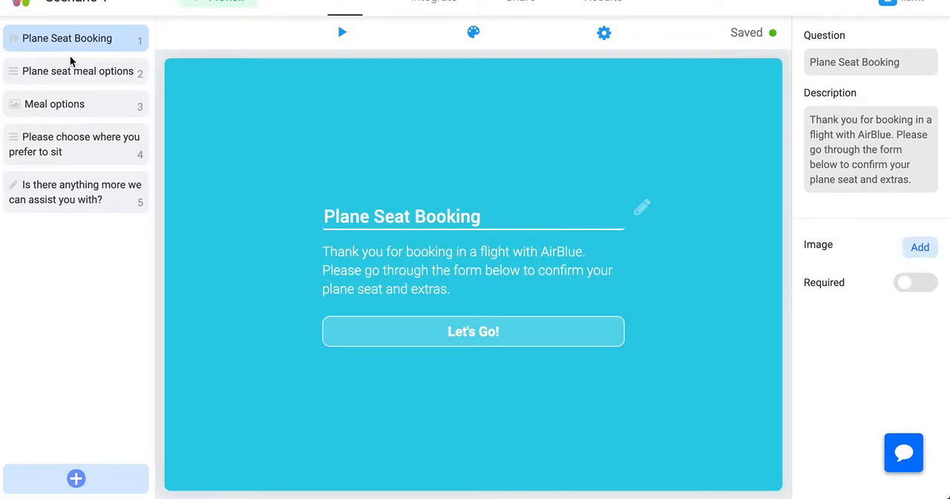
Add a jump logic rule to the "Plane seat meal options" question, using that same question as the condition's source
{"action": "left_click", "coordinate": [71, 77]}
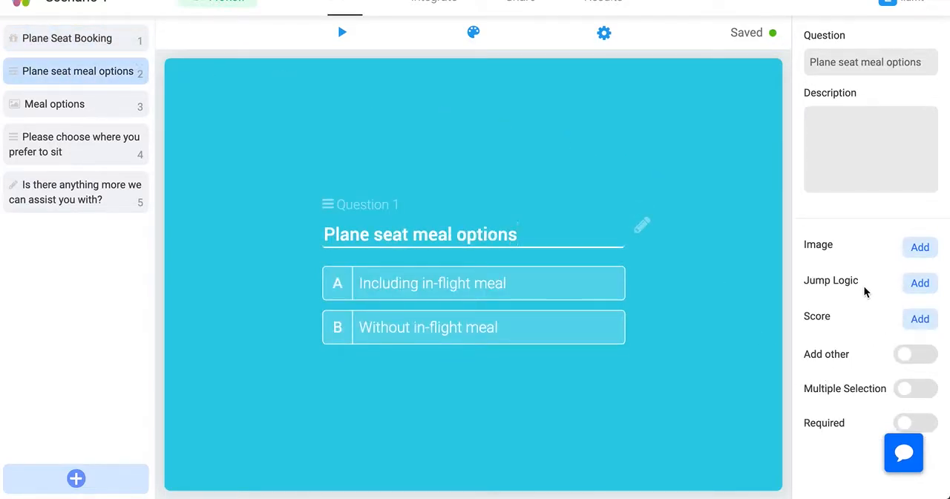
{"action": "left_click", "coordinate": [919, 288]}
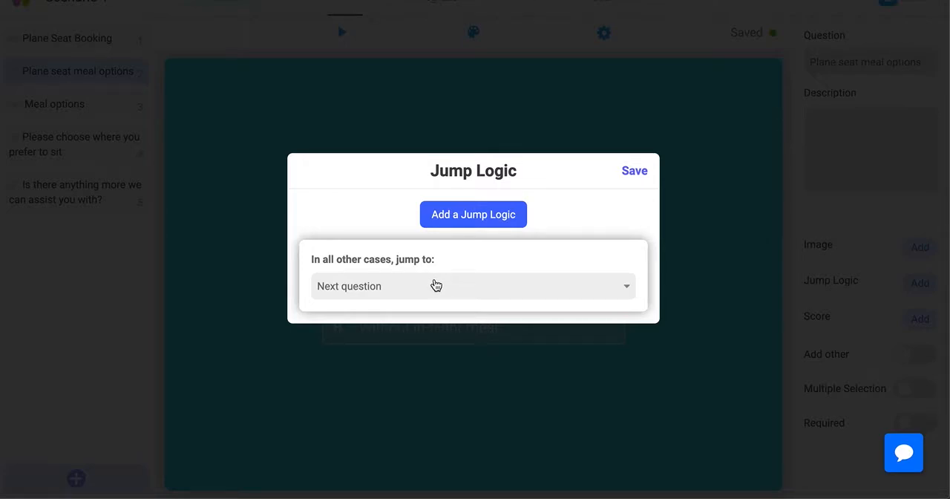
{"action": "left_click", "coordinate": [473, 217]}
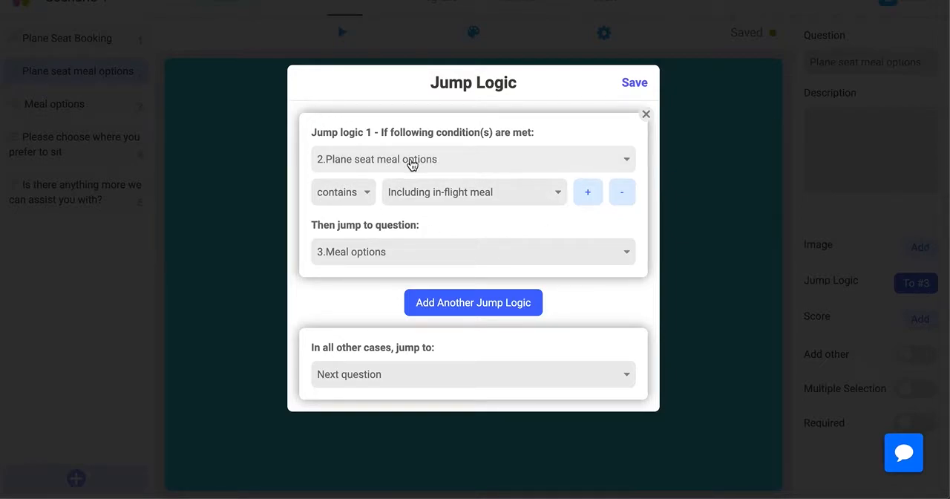
{"action": "left_click", "coordinate": [435, 163]}
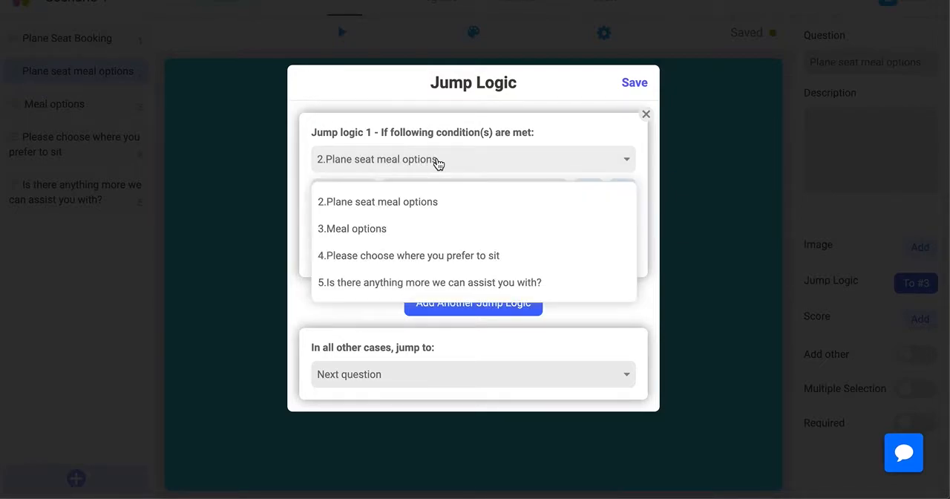
{"action": "left_click", "coordinate": [407, 202]}
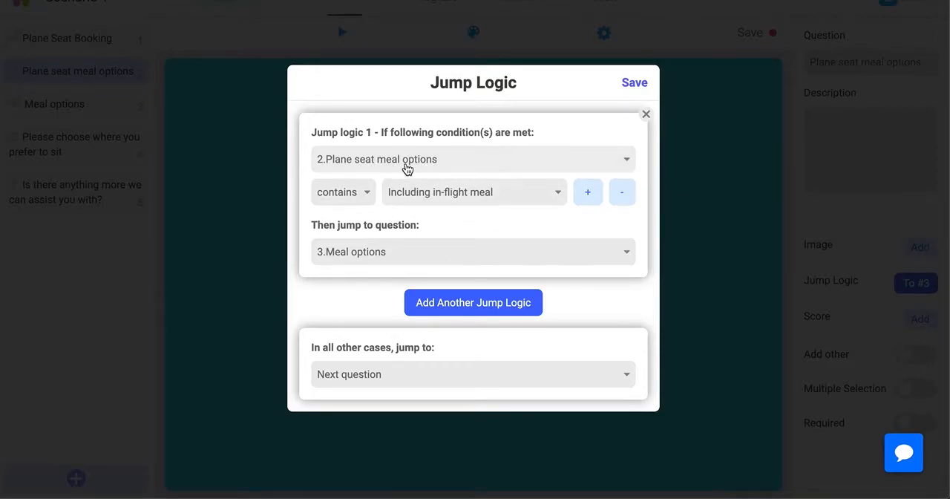
Review the condition operators, keep "contains", and choose "Including in-flight meal" as the rule's answer
{"action": "left_click", "coordinate": [362, 195]}
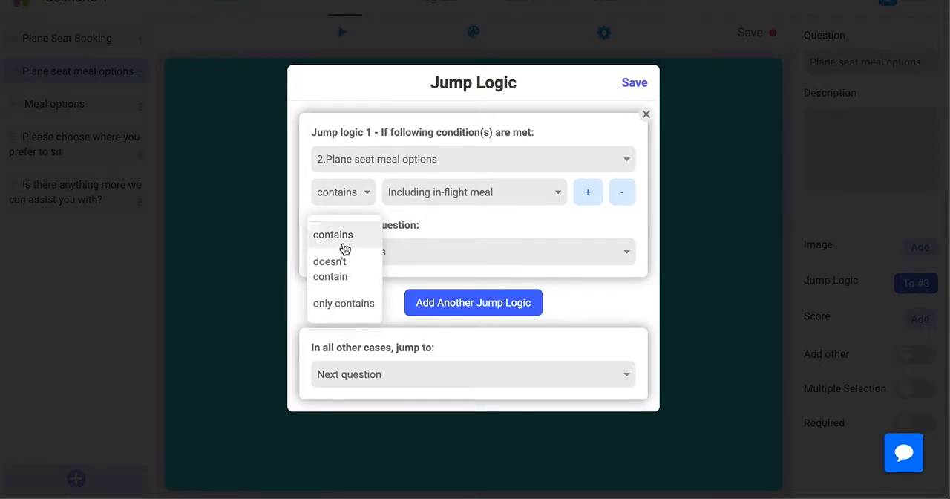
{"action": "left_click", "coordinate": [448, 212]}
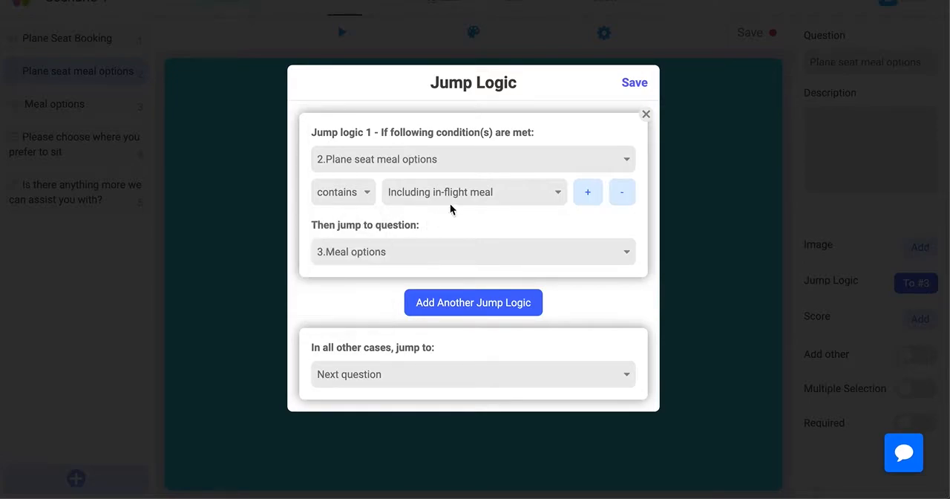
{"action": "left_click", "coordinate": [485, 192]}
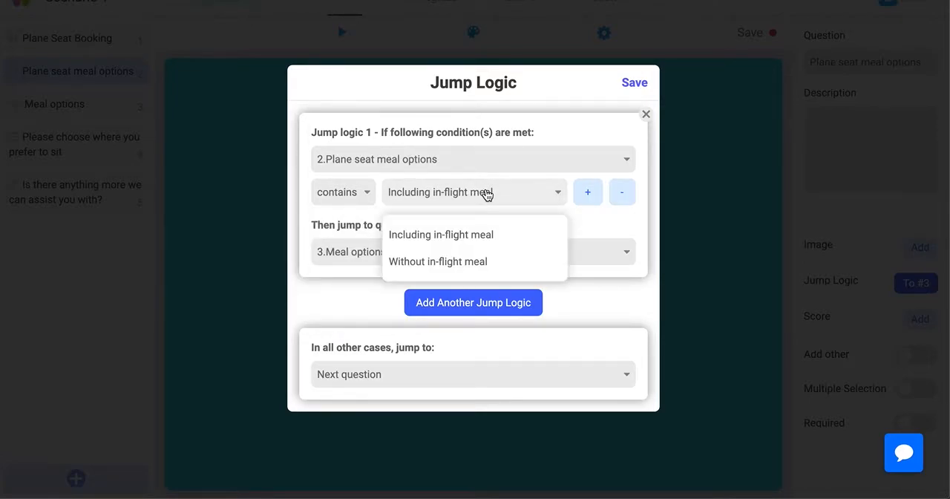
{"action": "left_click", "coordinate": [490, 235]}
Try adding two extra conditions to the jump rule and remove them again
{"action": "left_click", "coordinate": [590, 194]}
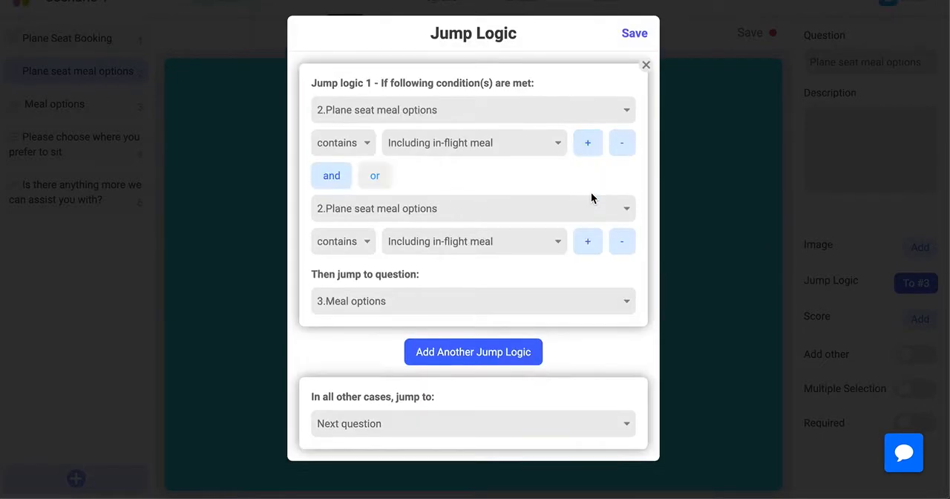
{"action": "left_click", "coordinate": [591, 243]}
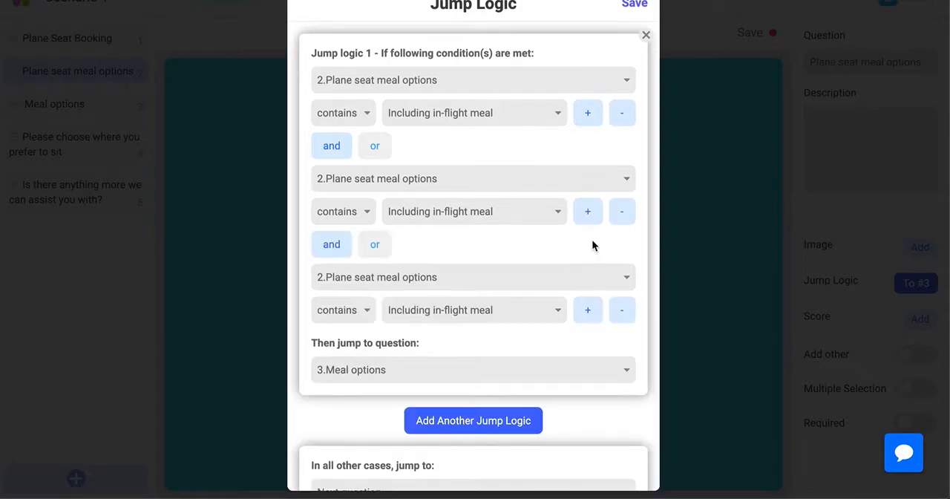
{"action": "left_click", "coordinate": [619, 312]}
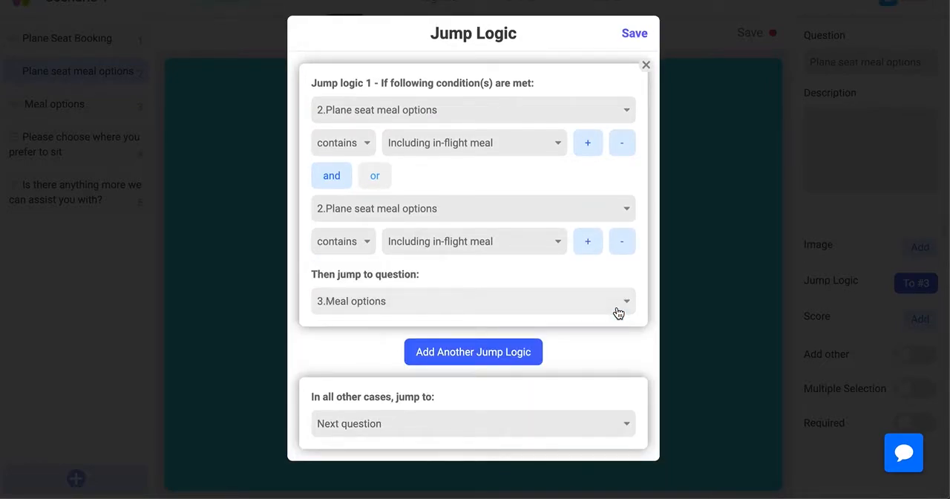
{"action": "left_click", "coordinate": [623, 244]}
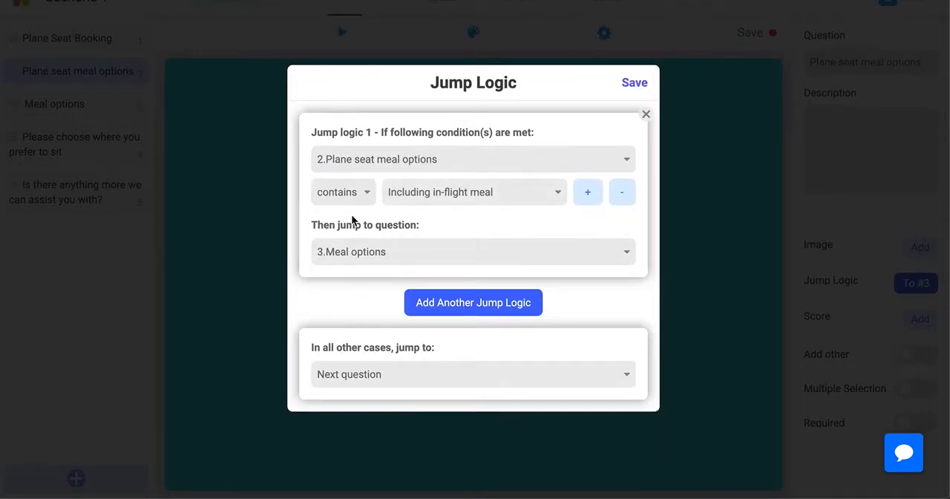
Make the rule jump to "4.Please choose where you prefer to sit" when the answer contains "Without in-flight meal", and save it
{"action": "left_click", "coordinate": [376, 256]}
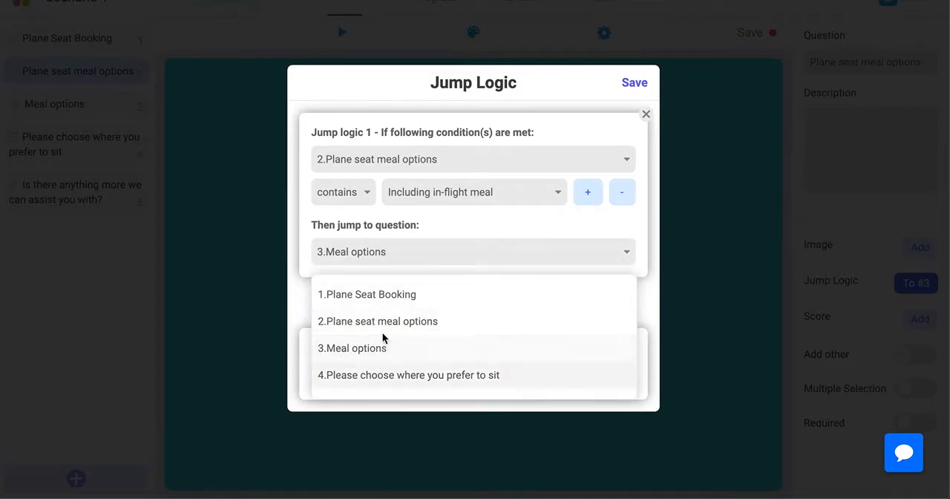
{"action": "left_click", "coordinate": [444, 231]}
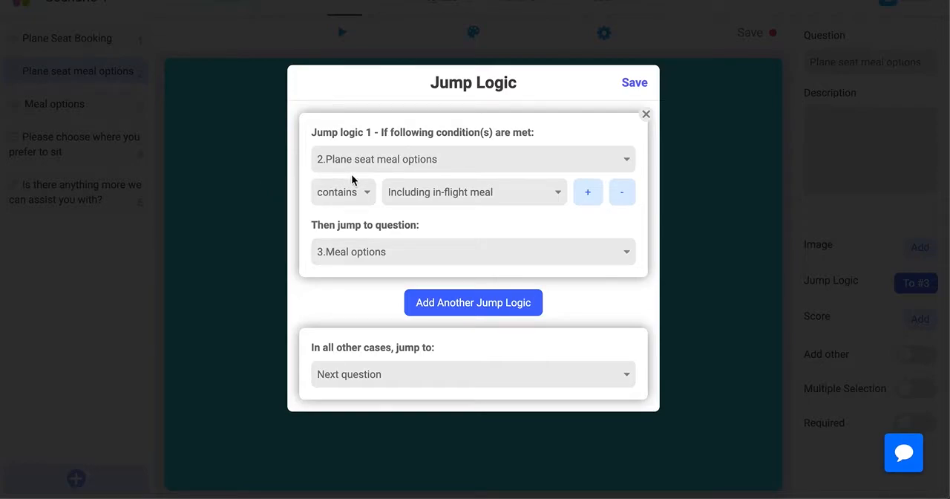
{"action": "left_click", "coordinate": [417, 199]}
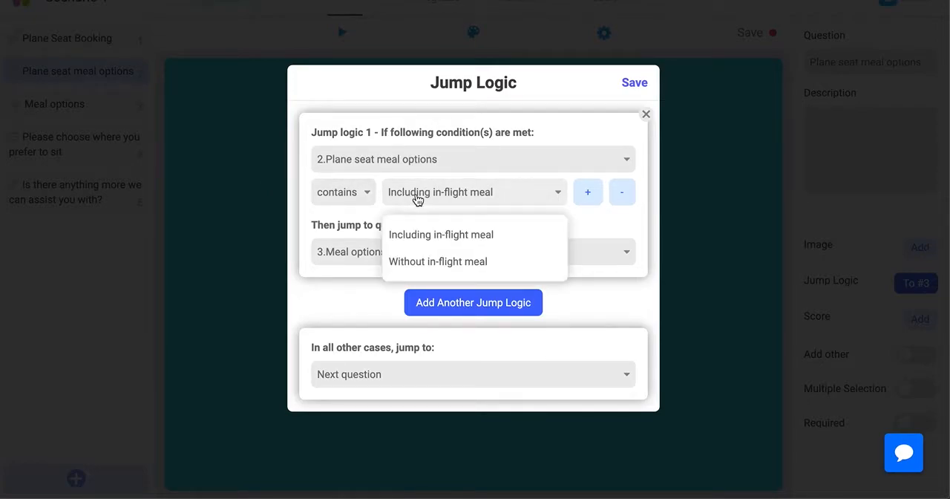
{"action": "left_click", "coordinate": [433, 264]}
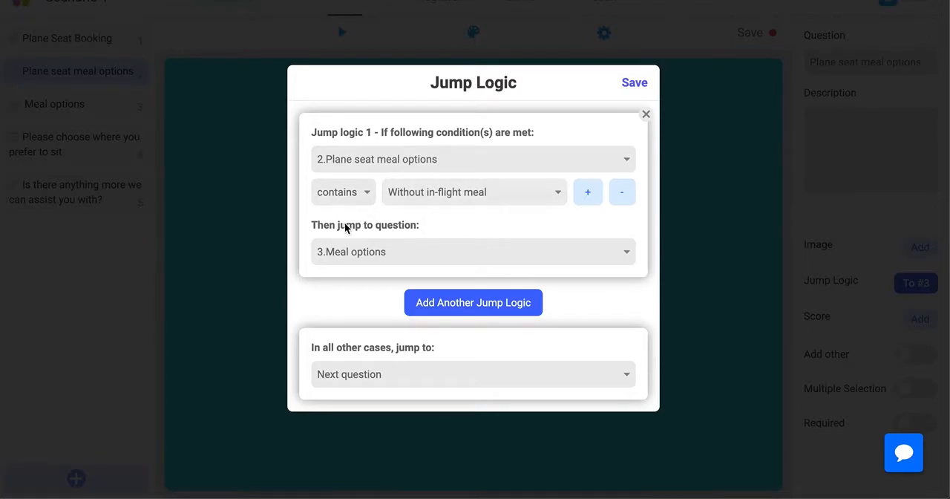
{"action": "left_click", "coordinate": [377, 259]}
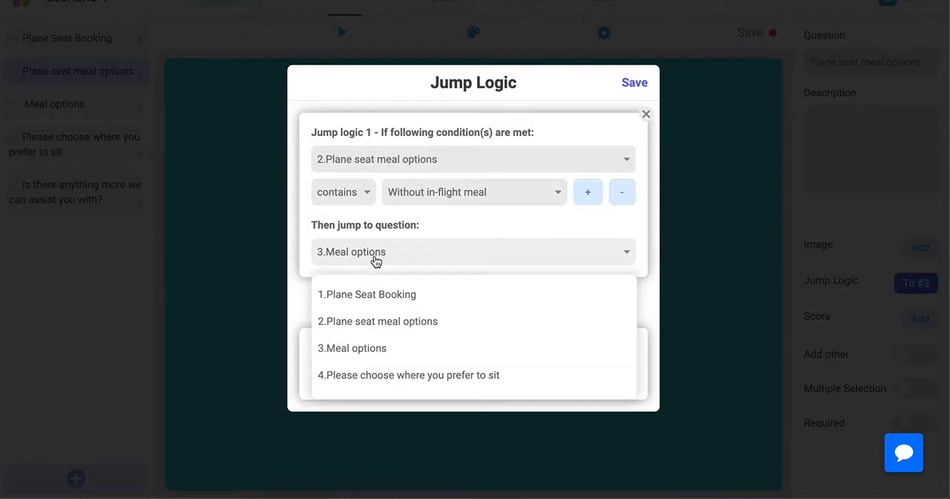
{"action": "left_click", "coordinate": [374, 382]}
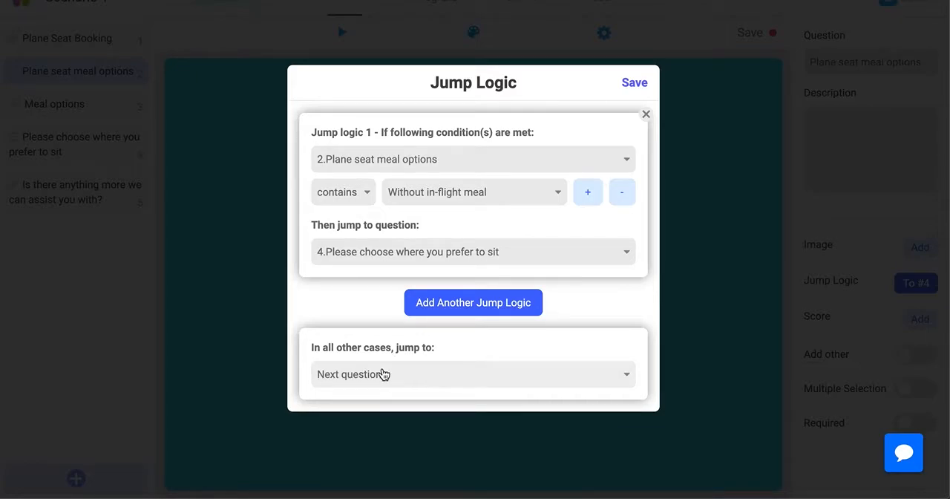
{"action": "left_click", "coordinate": [635, 83]}
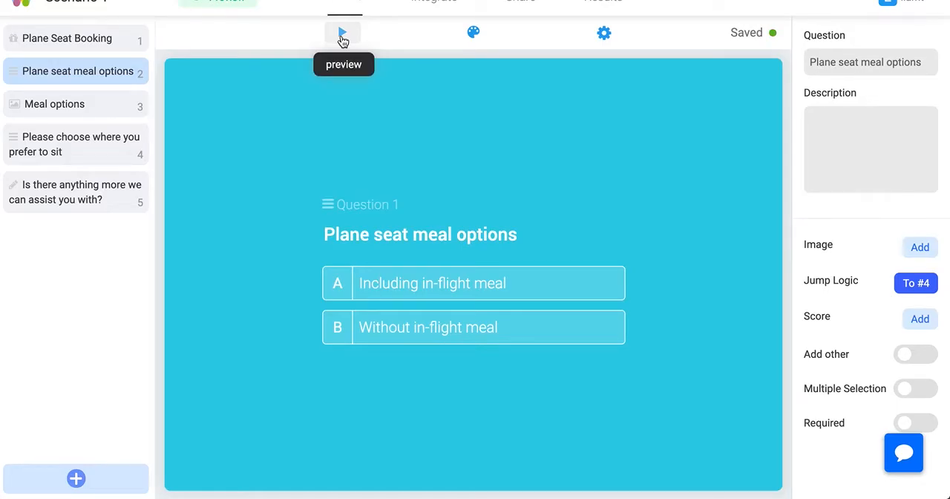
Preview the form, test both the with-meal and without-meal answers to check where each leads, and close the preview
{"action": "left_click", "coordinate": [342, 35]}
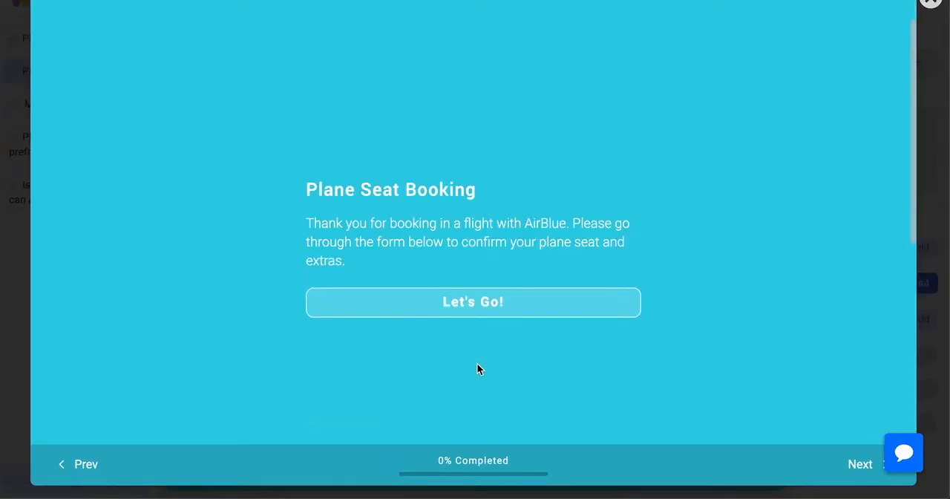
{"action": "left_click", "coordinate": [488, 307]}
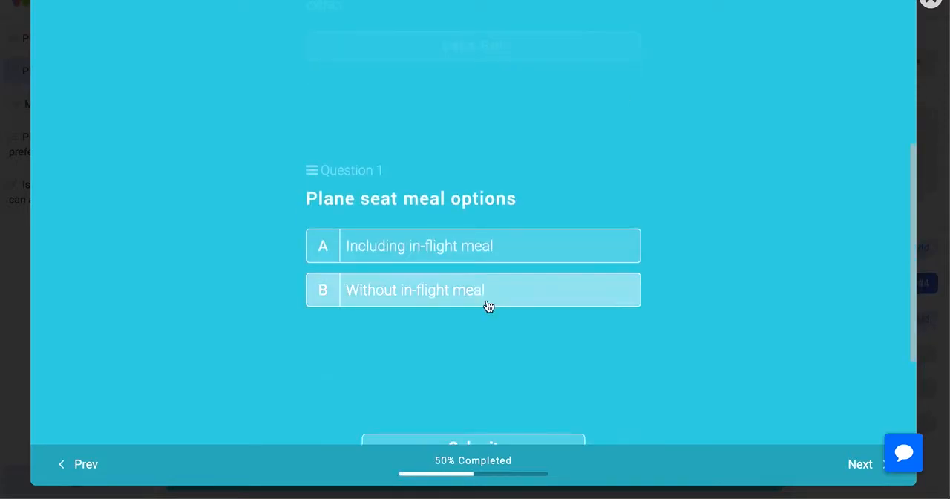
{"action": "left_click", "coordinate": [472, 254]}
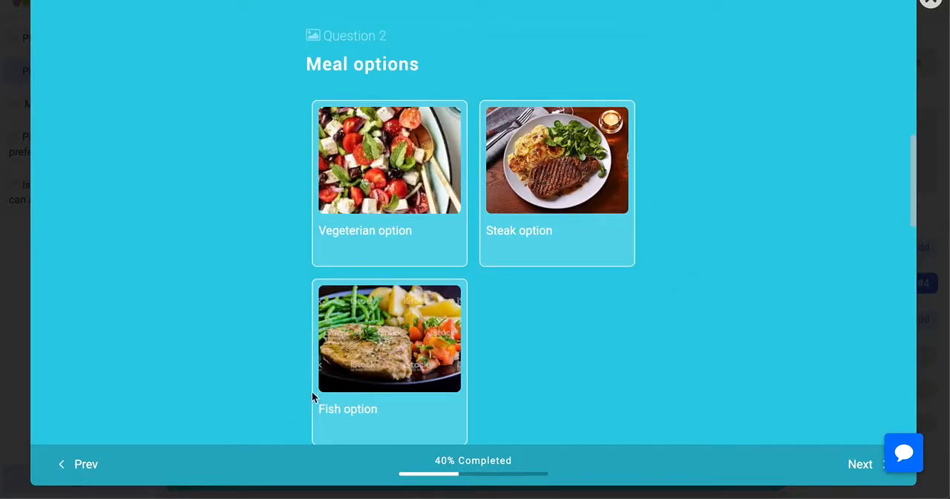
{"action": "left_click", "coordinate": [83, 466]}
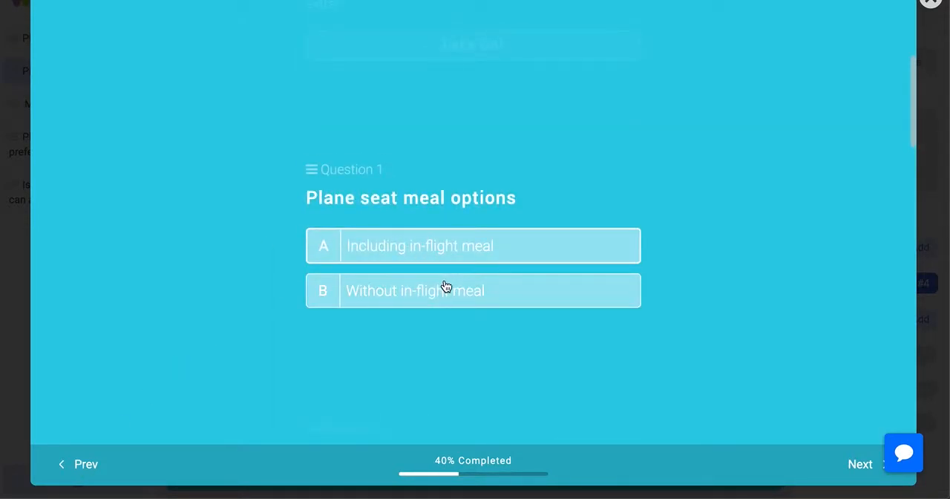
{"action": "left_click", "coordinate": [447, 291]}
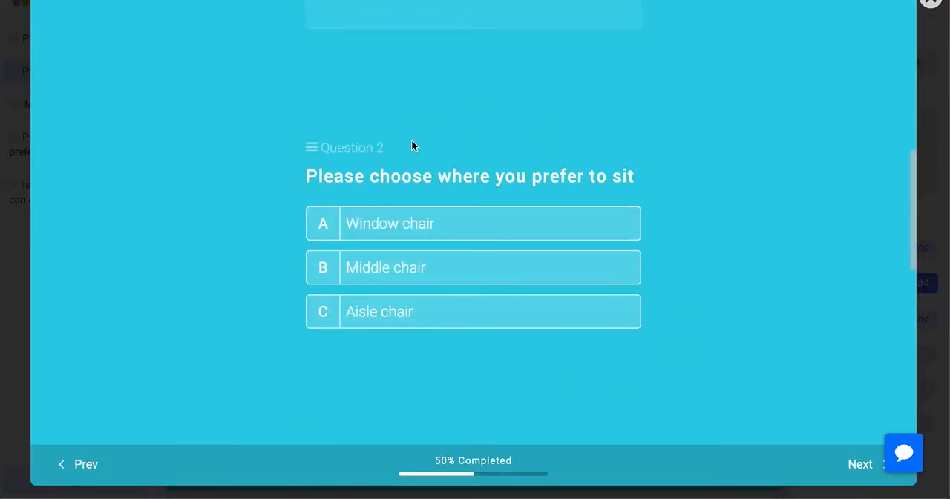
{"action": "left_click", "coordinate": [932, 2]}
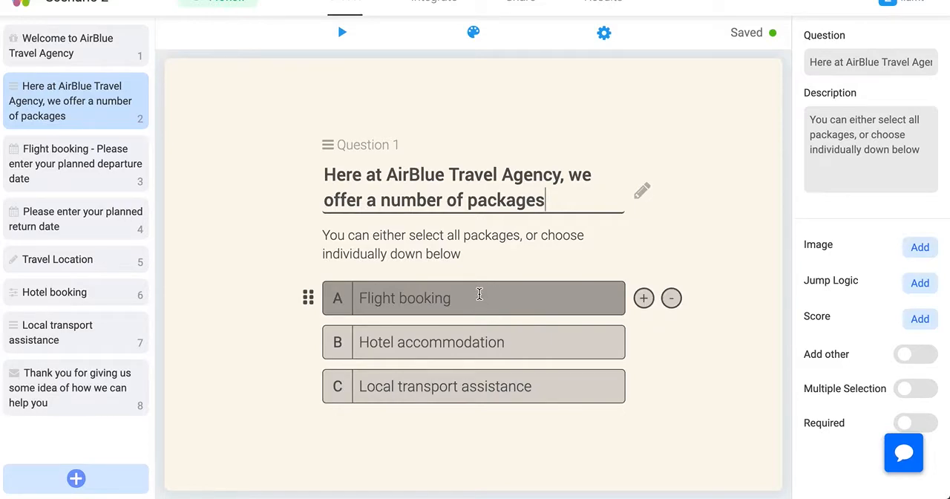
Add a jump rule to the AirBlue packages question that sends answers containing "Hotel accommodation" to "6.Hotel booking"
{"action": "left_click", "coordinate": [925, 285]}
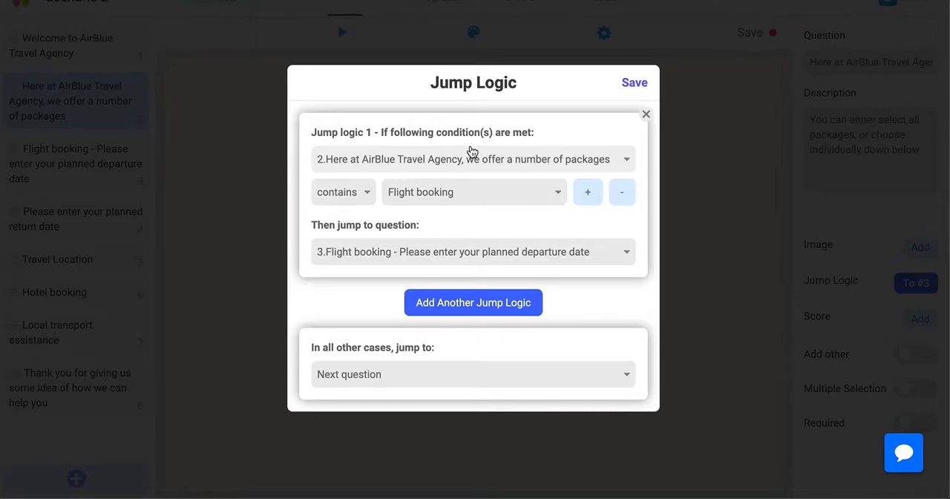
{"action": "left_click", "coordinate": [441, 198]}
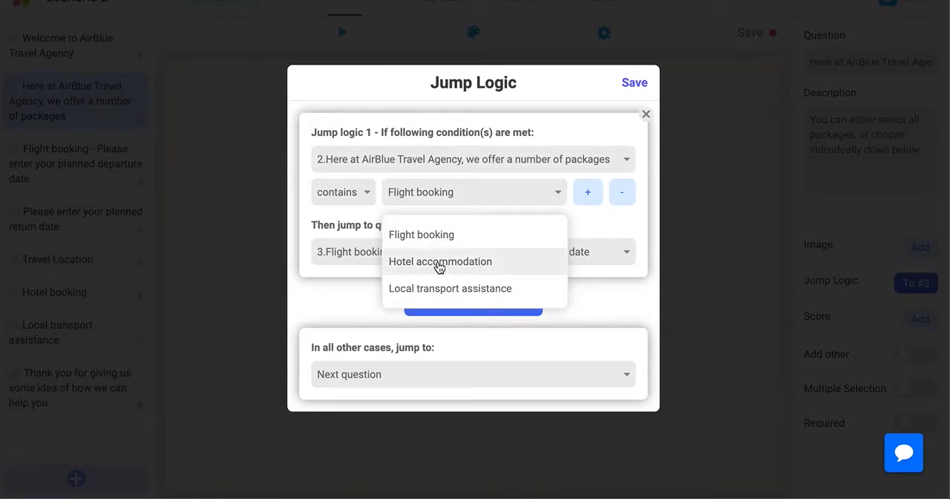
{"action": "left_click", "coordinate": [438, 266]}
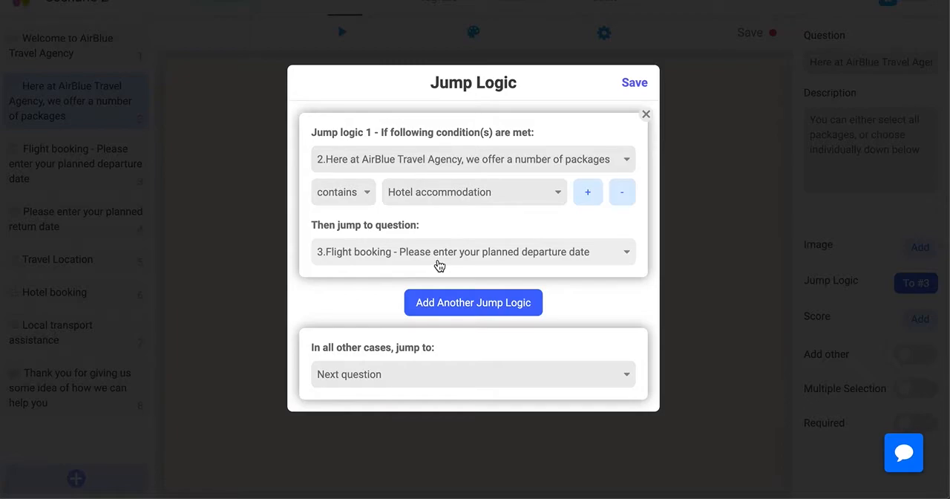
{"action": "left_click", "coordinate": [439, 261]}
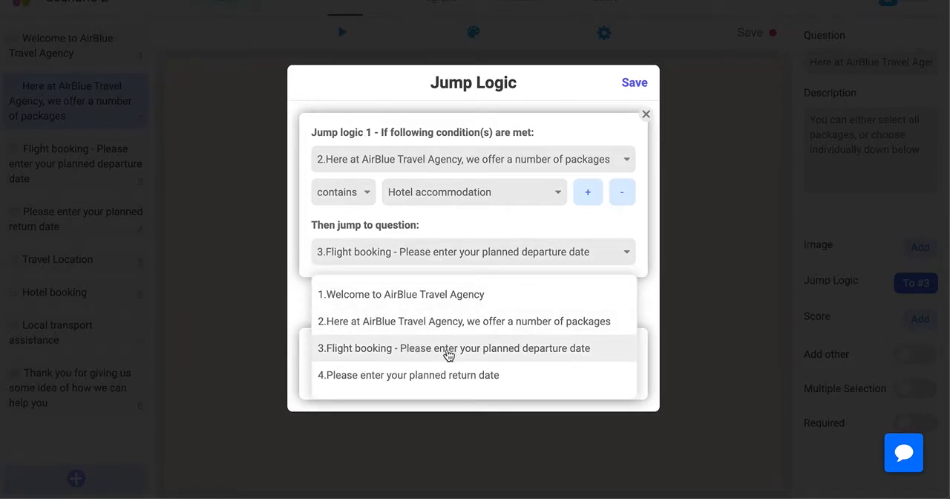
{"action": "scroll", "coordinate": [447, 355], "scroll_direction": "down", "scroll_amount": 1}
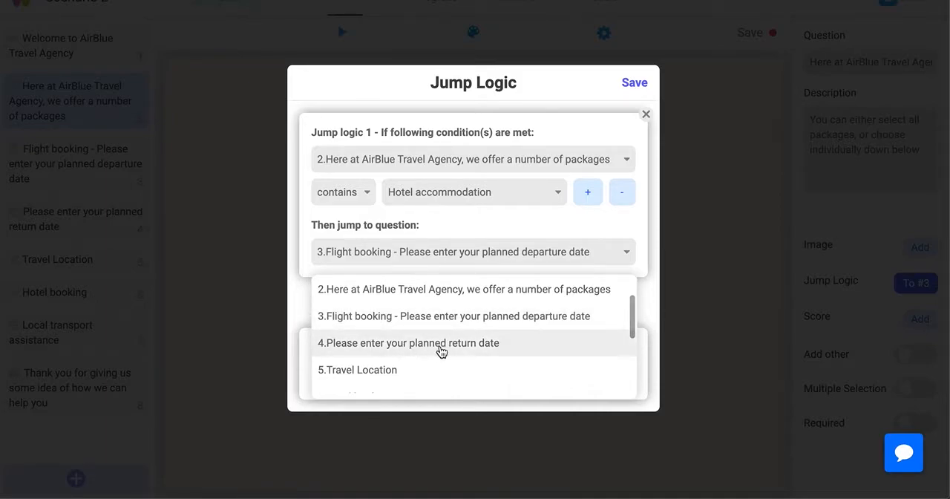
{"action": "scroll", "coordinate": [456, 349], "scroll_direction": "down", "scroll_amount": 1}
{"action": "scroll", "coordinate": [458, 349], "scroll_direction": "down", "scroll_amount": 2}
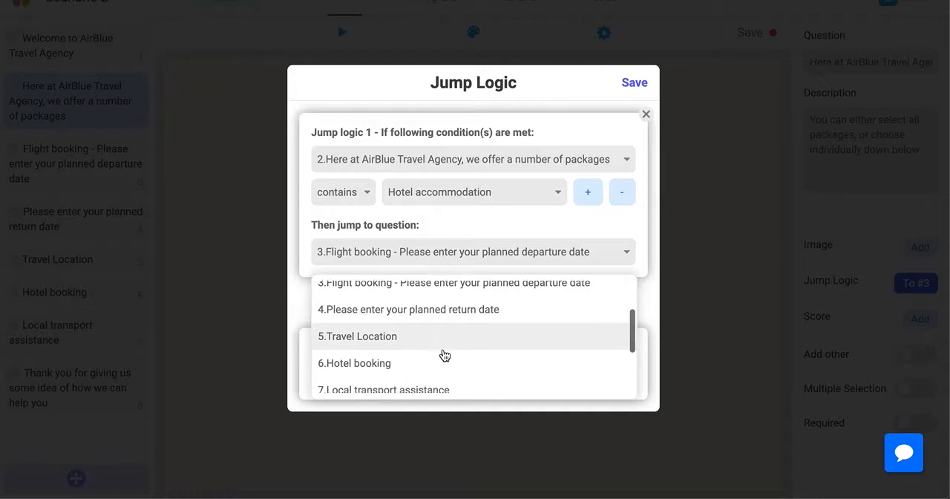
{"action": "scroll", "coordinate": [441, 356], "scroll_direction": "down", "scroll_amount": 1}
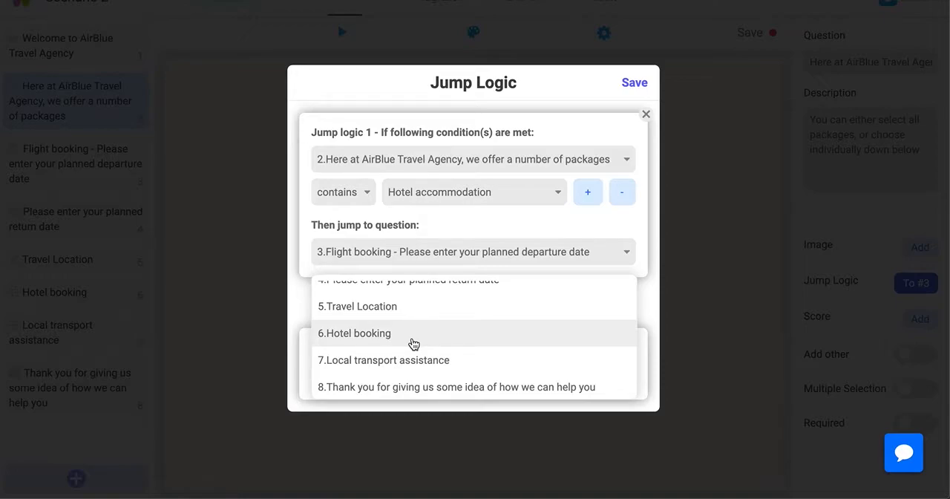
{"action": "left_click", "coordinate": [413, 334]}
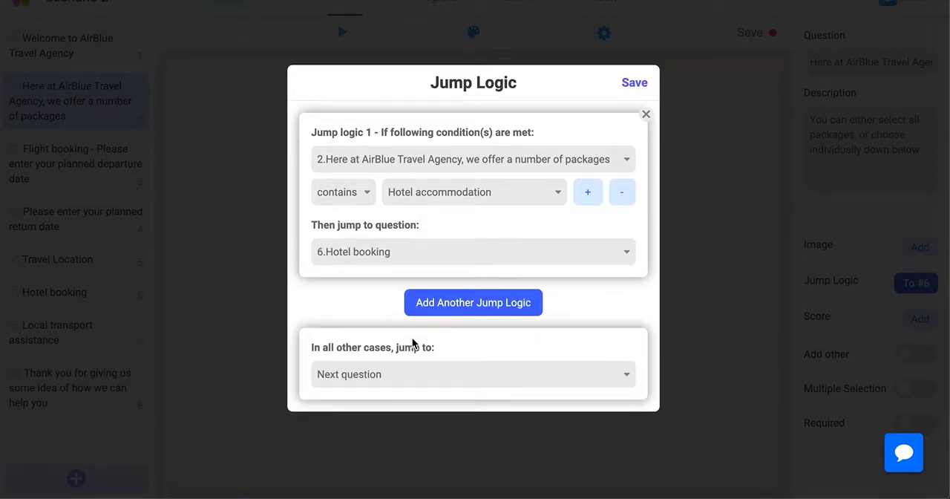
Add a second jump rule sending answers containing "Local transport assistance" to "7.Local transport assistance", and save the jump logic
{"action": "left_click", "coordinate": [437, 304]}
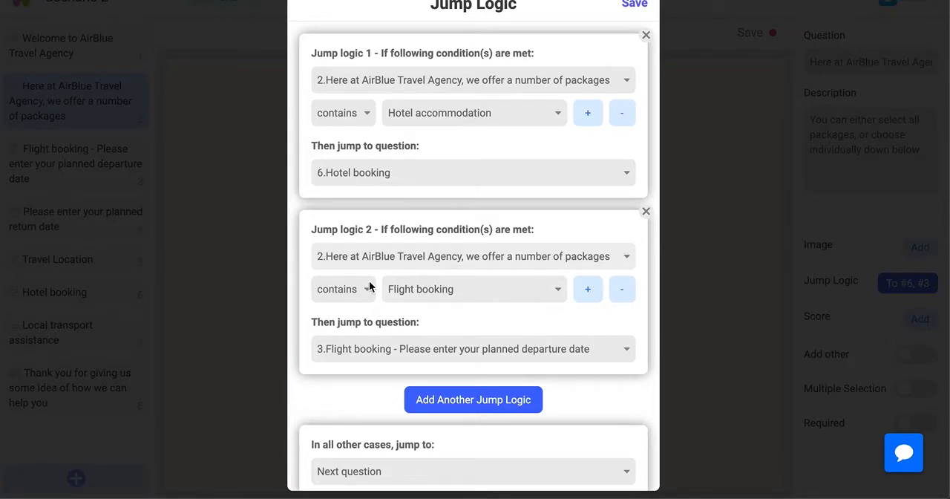
{"action": "left_click", "coordinate": [444, 299]}
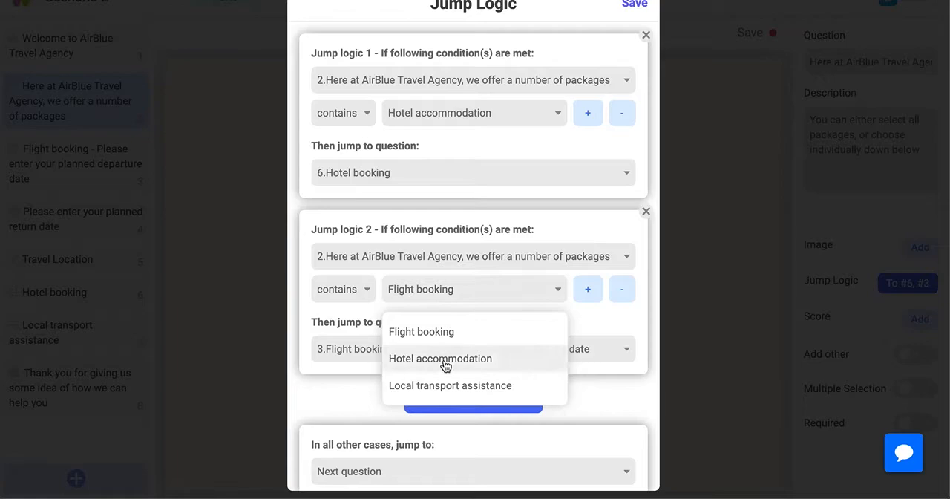
{"action": "left_click", "coordinate": [444, 385]}
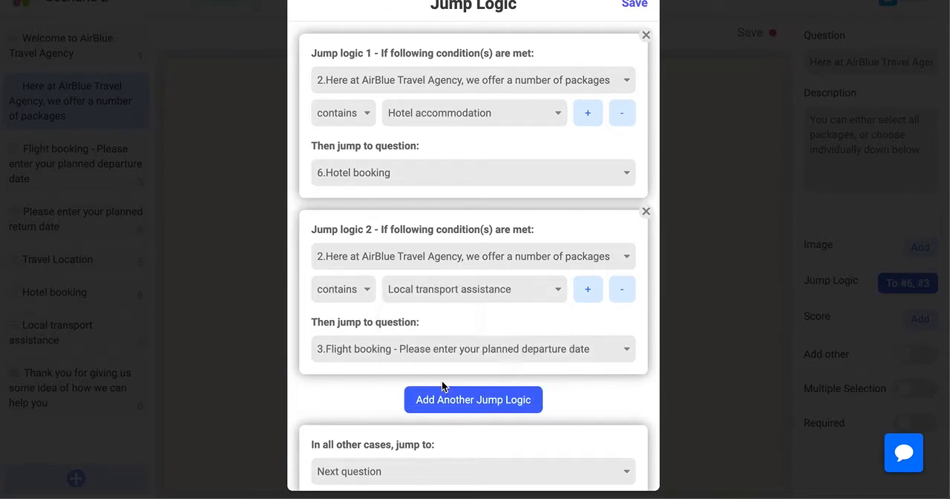
{"action": "left_click", "coordinate": [444, 359]}
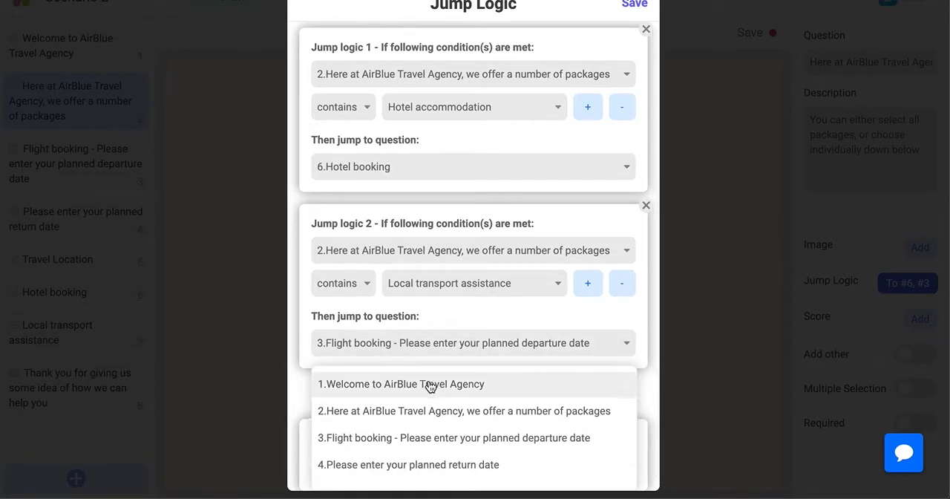
{"action": "scroll", "coordinate": [429, 384], "scroll_direction": "down", "scroll_amount": 1}
{"action": "scroll", "coordinate": [420, 407], "scroll_direction": "down", "scroll_amount": 1}
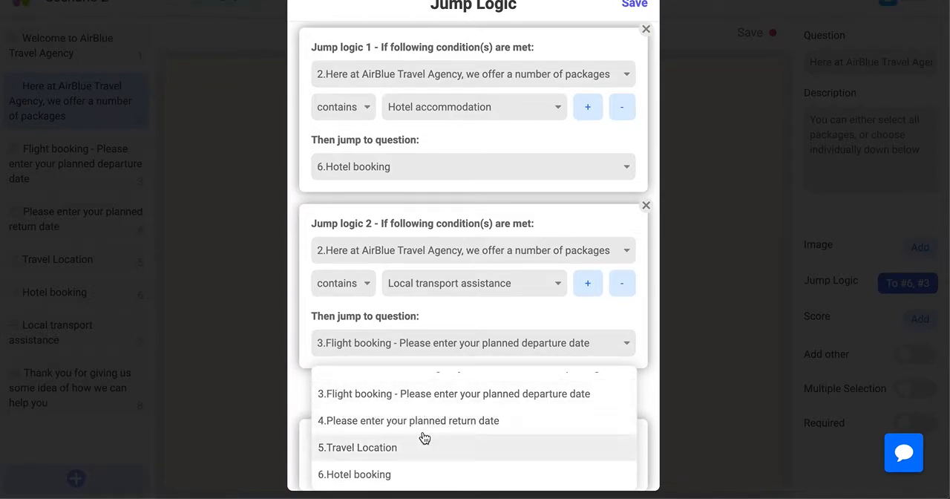
{"action": "scroll", "coordinate": [424, 437], "scroll_direction": "down", "scroll_amount": 1}
{"action": "scroll", "coordinate": [425, 438], "scroll_direction": "down", "scroll_amount": 1}
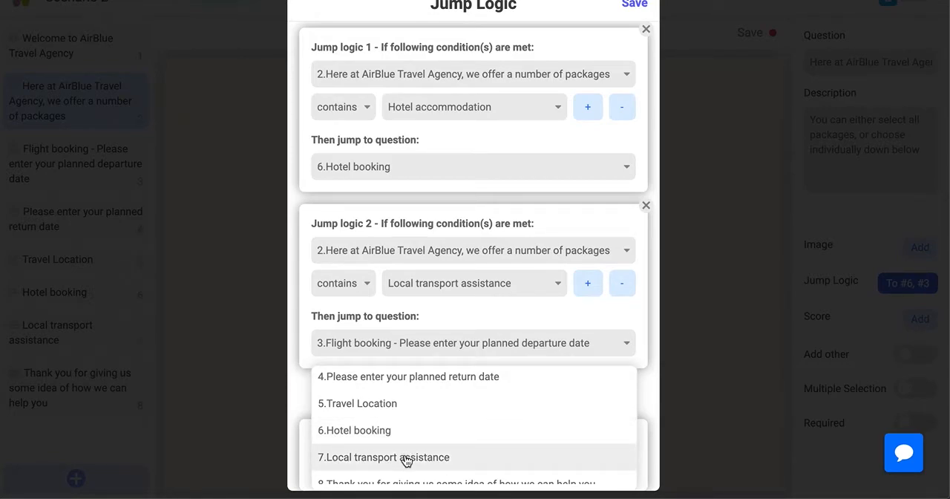
{"action": "left_click", "coordinate": [406, 458]}
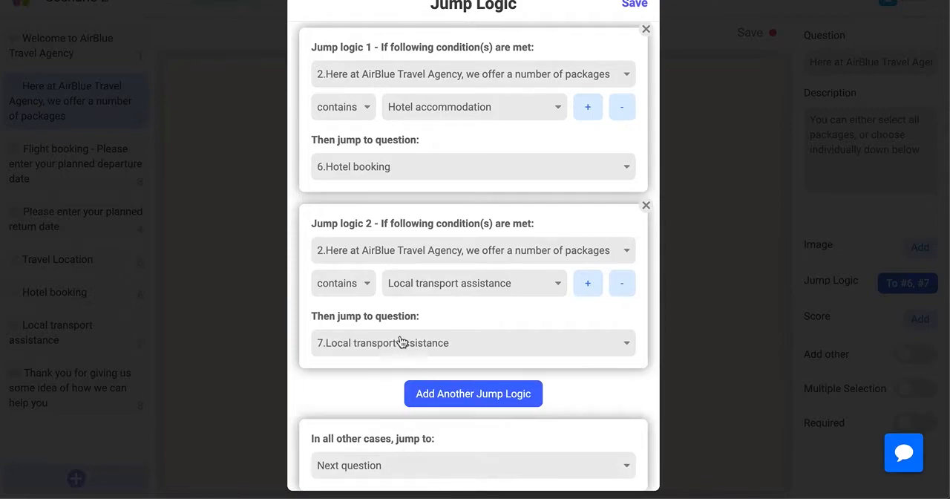
{"action": "scroll", "coordinate": [388, 316], "scroll_direction": "down", "scroll_amount": 1}
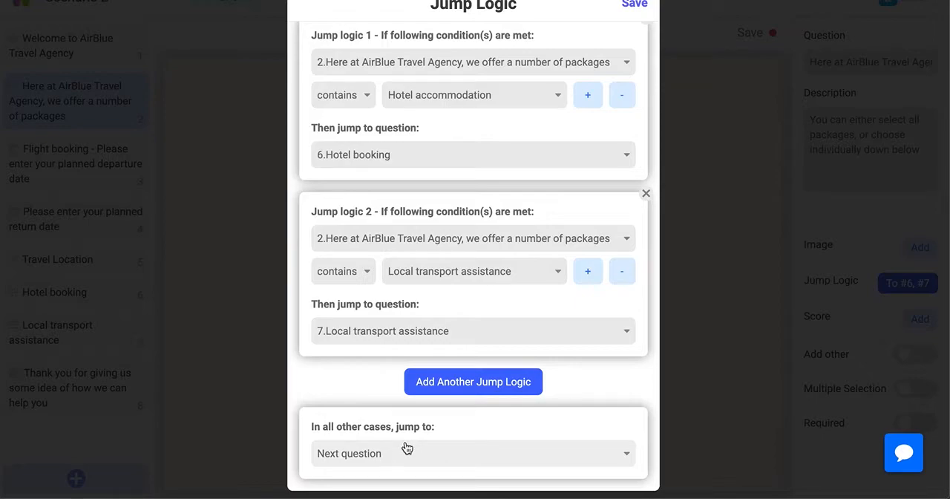
{"action": "scroll", "coordinate": [423, 428], "scroll_direction": "up", "scroll_amount": 1}
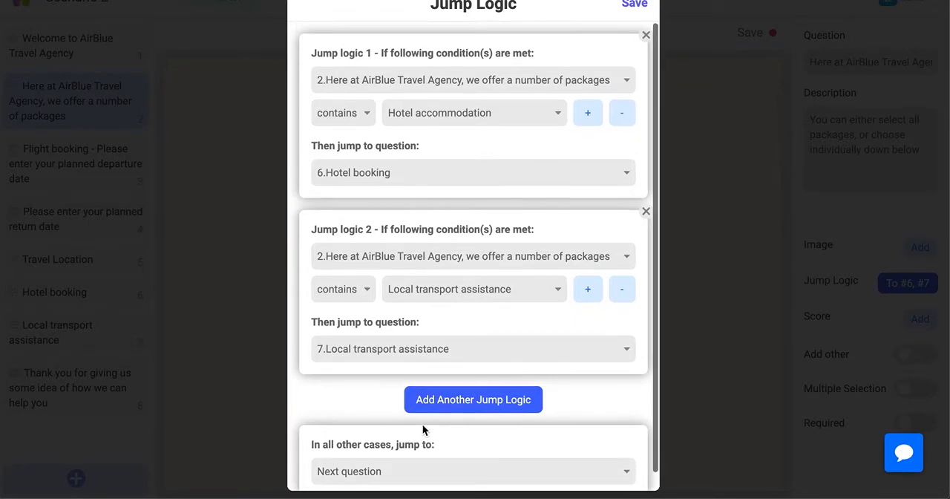
{"action": "left_click", "coordinate": [635, 6]}
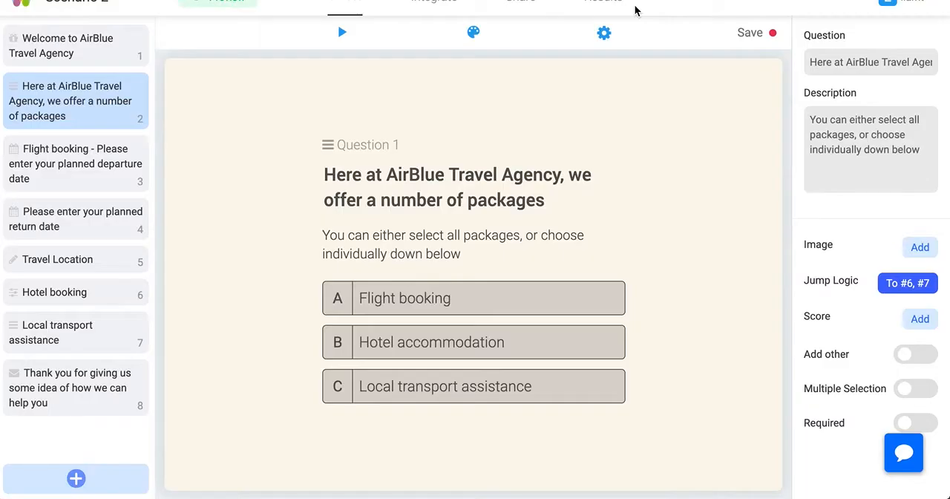
Make the Travel Location question jump in all other cases to "8.Thank you for giving us some idea of how we can help you" and save
{"action": "left_click", "coordinate": [87, 163]}
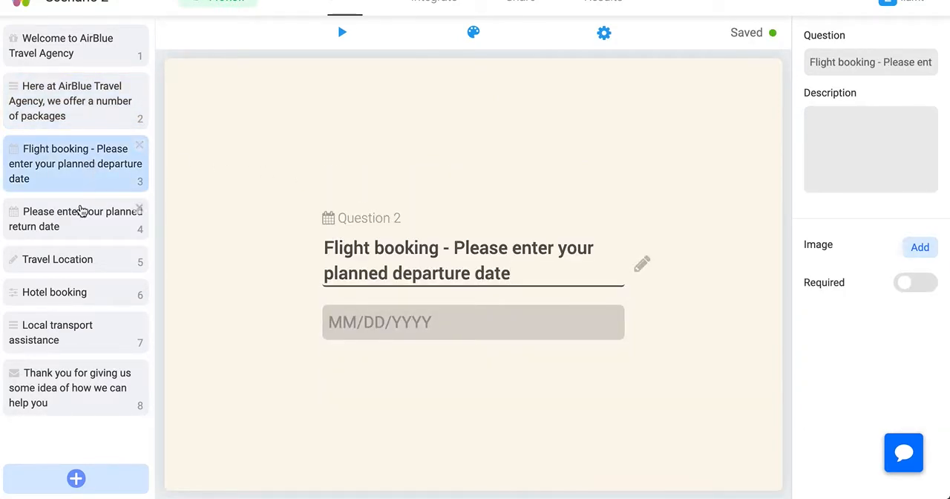
{"action": "left_click", "coordinate": [78, 236]}
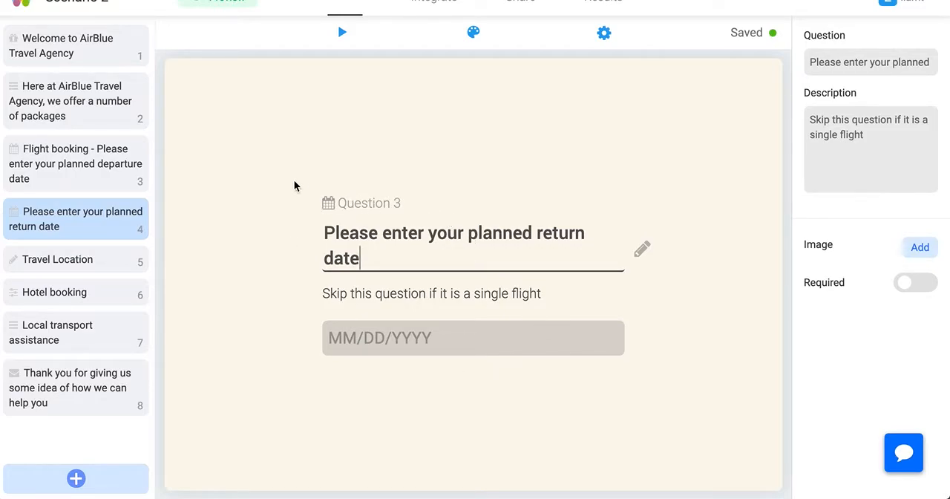
{"action": "left_click", "coordinate": [66, 260]}
{"action": "left_click", "coordinate": [65, 287]}
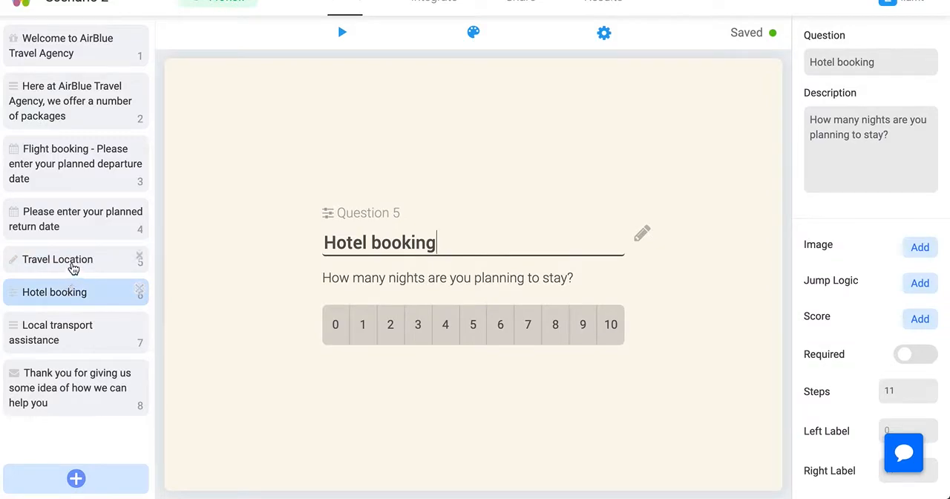
{"action": "left_click", "coordinate": [73, 266]}
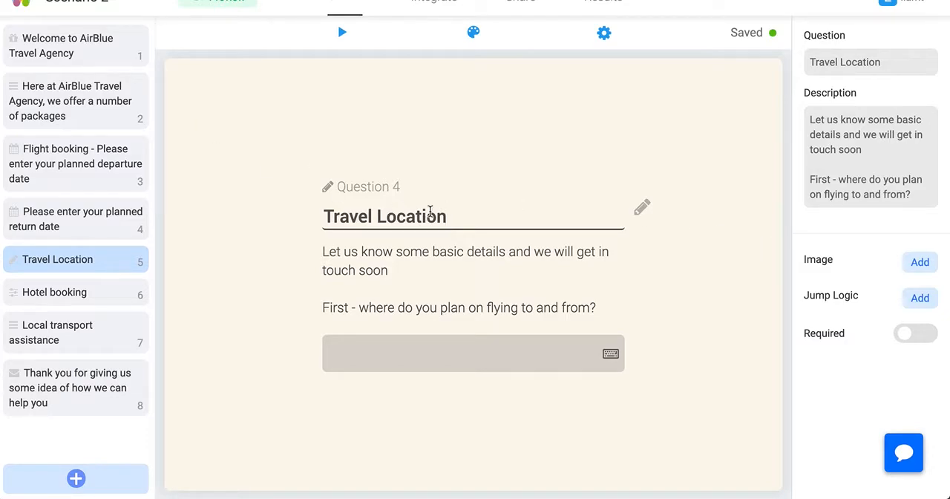
{"action": "left_click", "coordinate": [918, 298]}
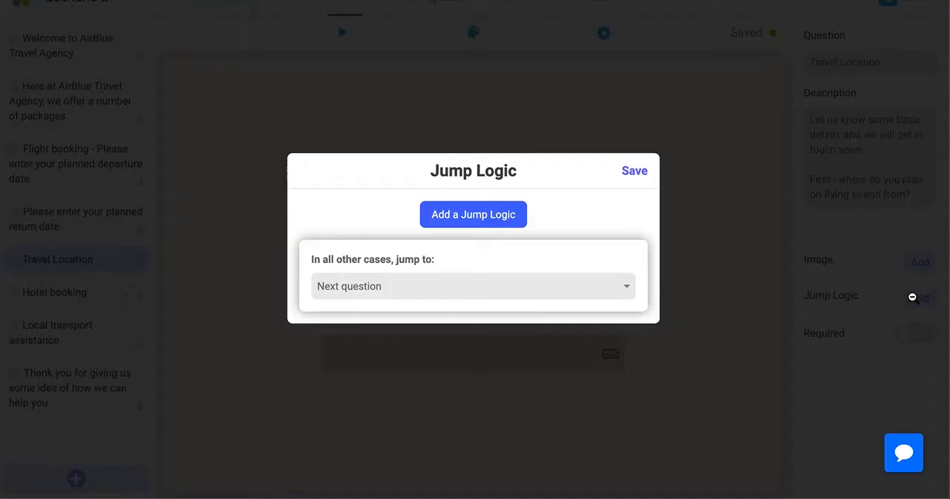
{"action": "left_click", "coordinate": [390, 288]}
{"action": "scroll", "coordinate": [397, 220], "scroll_direction": "down", "scroll_amount": 2}
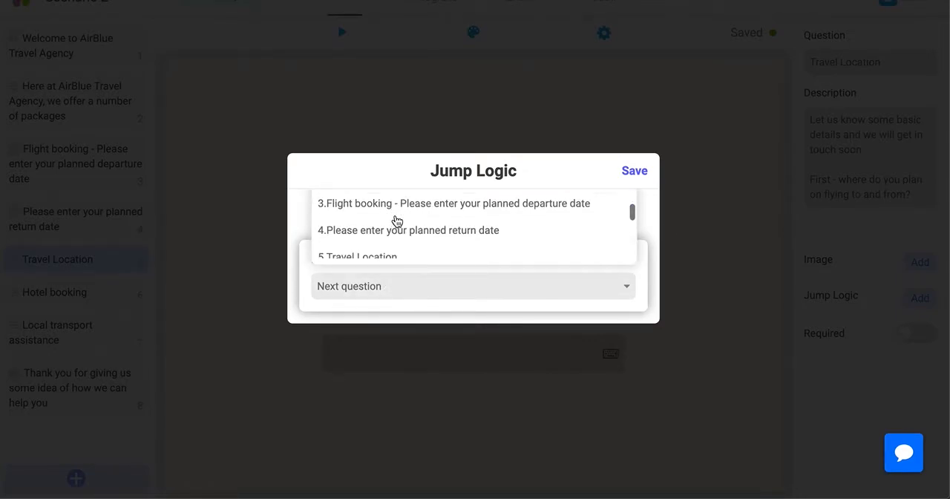
{"action": "scroll", "coordinate": [395, 219], "scroll_direction": "down", "scroll_amount": 1}
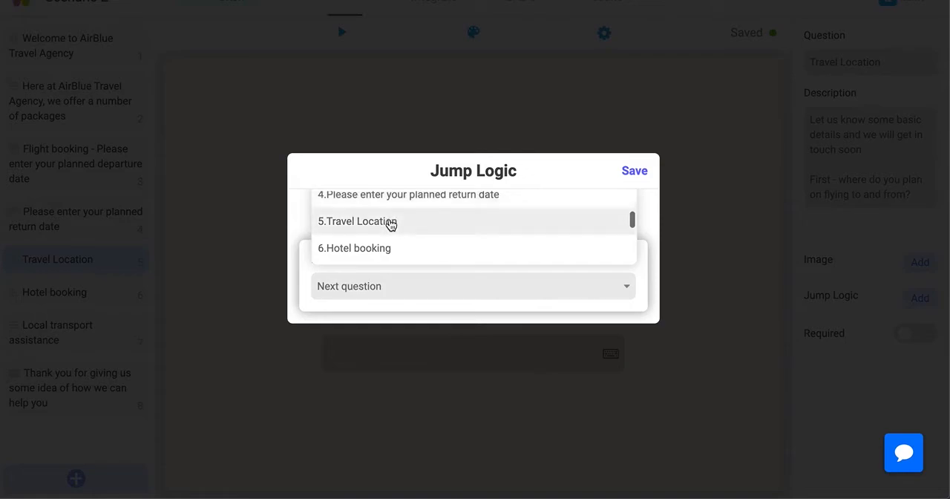
{"action": "scroll", "coordinate": [391, 225], "scroll_direction": "down", "scroll_amount": 1}
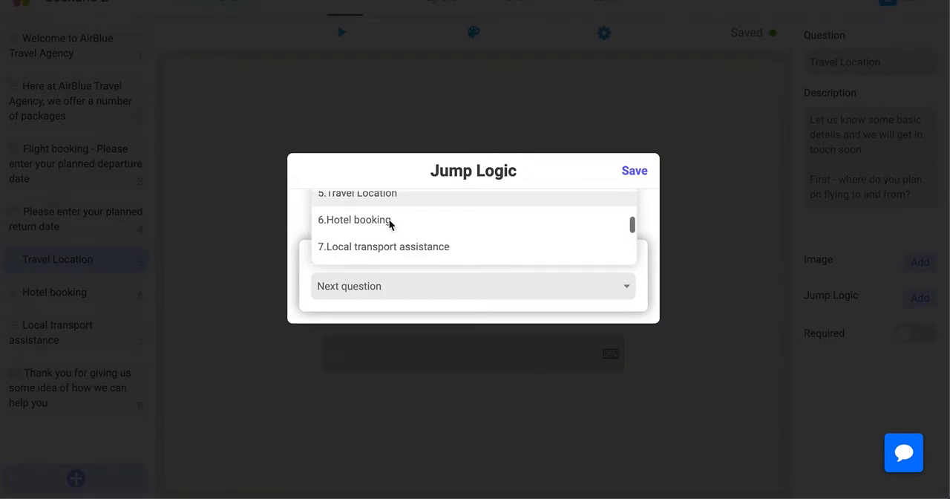
{"action": "scroll", "coordinate": [386, 227], "scroll_direction": "down", "scroll_amount": 1}
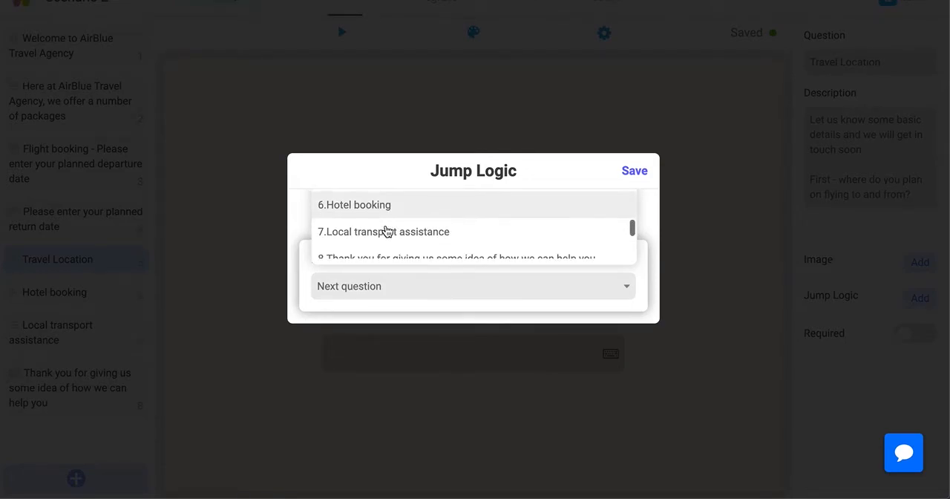
{"action": "scroll", "coordinate": [387, 235], "scroll_direction": "down", "scroll_amount": 1}
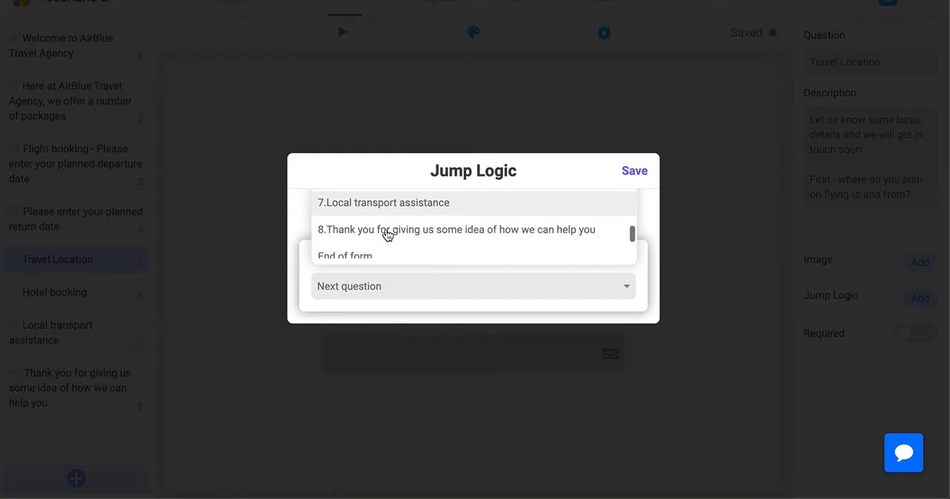
{"action": "left_click", "coordinate": [377, 234]}
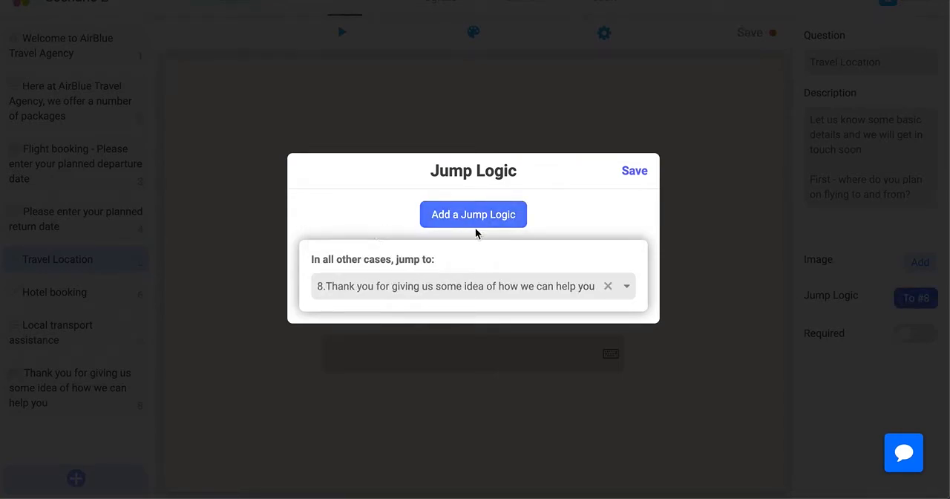
{"action": "left_click", "coordinate": [637, 171]}
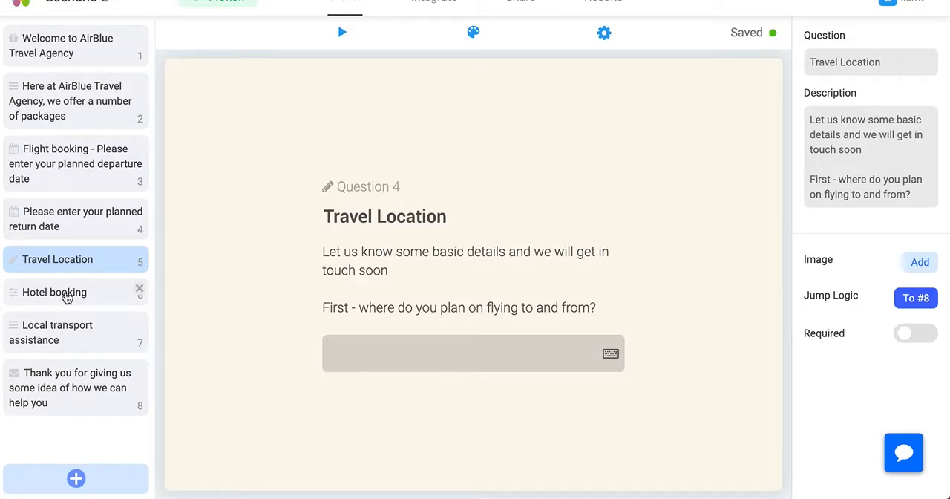
Send the Hotel booking question in all other cases to "8.Thank you for giving us some idea of how we can help you" and save
{"action": "left_click", "coordinate": [66, 297]}
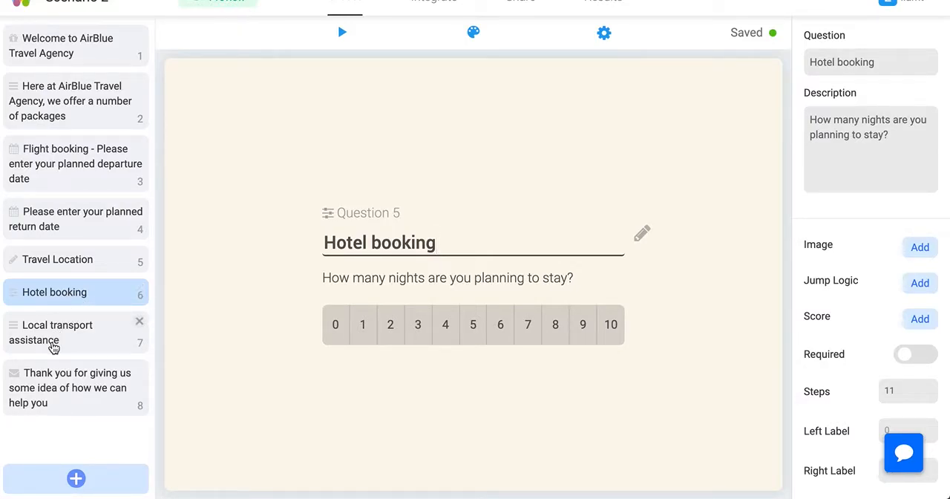
{"action": "left_click", "coordinate": [922, 283]}
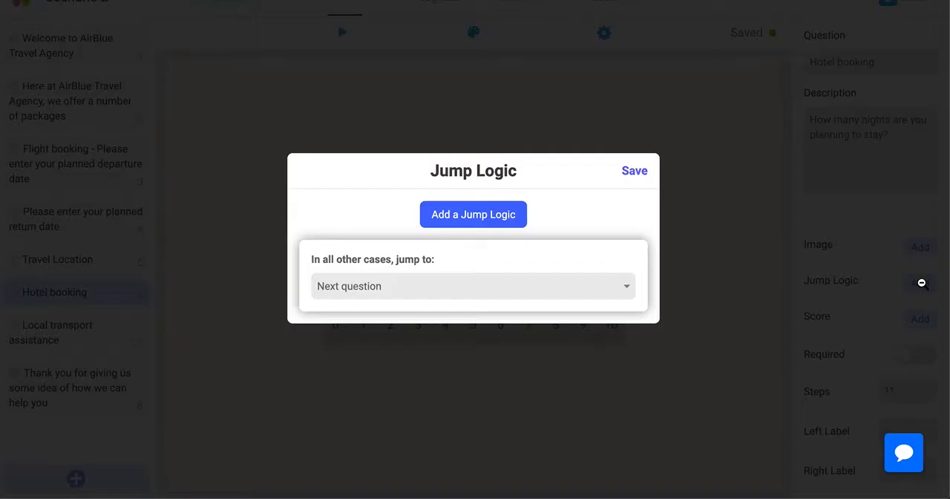
{"action": "left_click", "coordinate": [397, 292]}
{"action": "scroll", "coordinate": [395, 239], "scroll_direction": "down", "scroll_amount": 3}
{"action": "scroll", "coordinate": [394, 239], "scroll_direction": "down", "scroll_amount": 1}
{"action": "scroll", "coordinate": [394, 239], "scroll_direction": "down", "scroll_amount": 2}
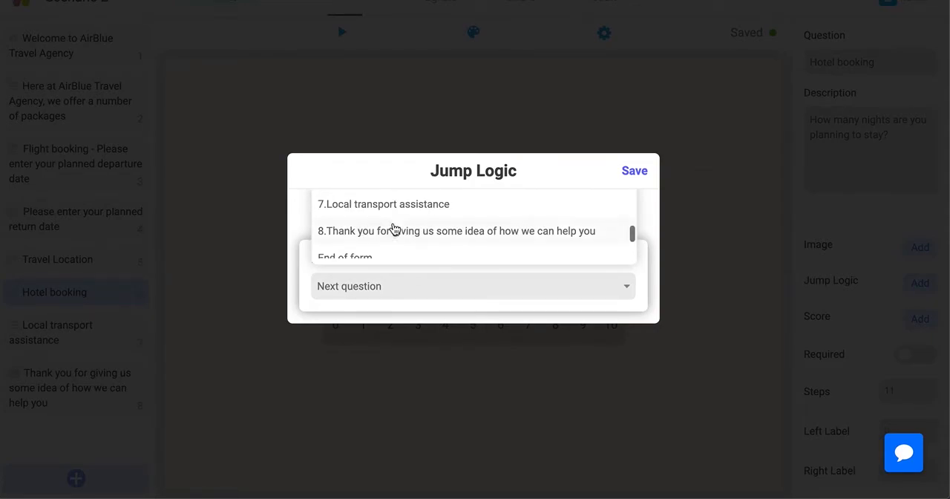
{"action": "left_click", "coordinate": [353, 235]}
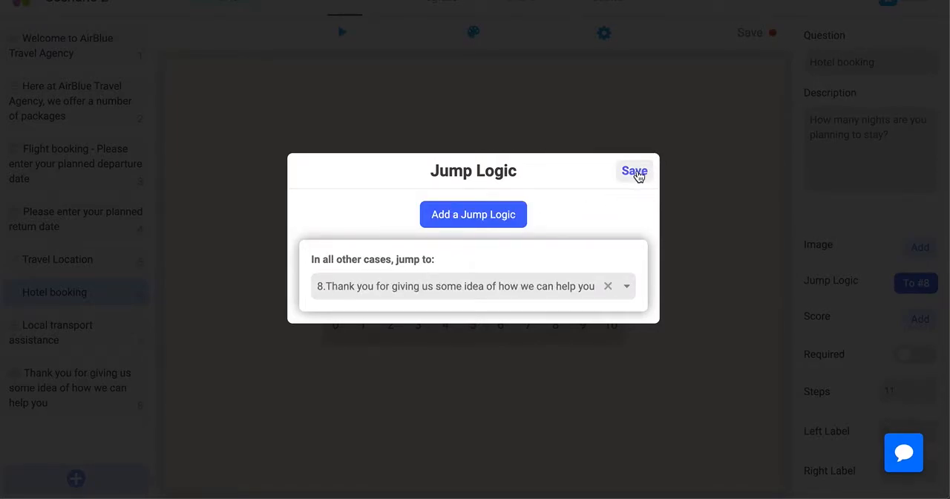
{"action": "left_click", "coordinate": [635, 171]}
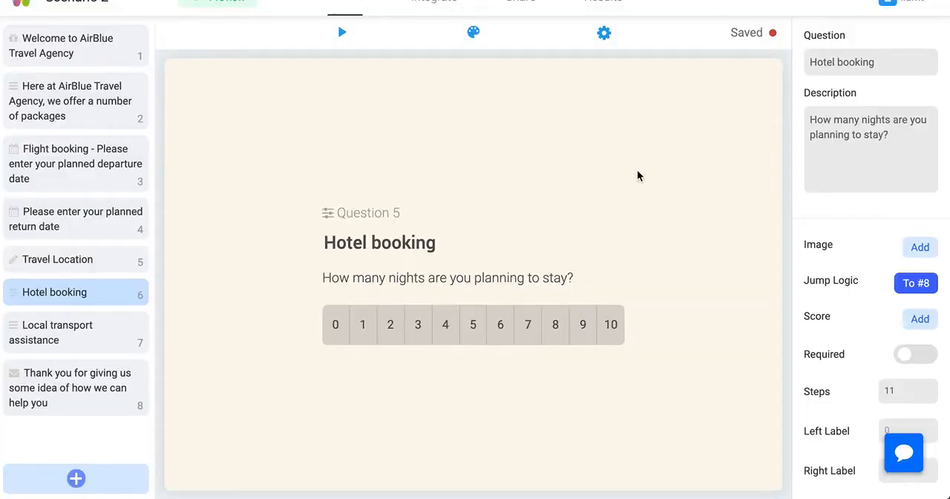
Check the Local transport assistance question and the closing thank-you question that follows it
{"action": "left_click", "coordinate": [64, 340]}
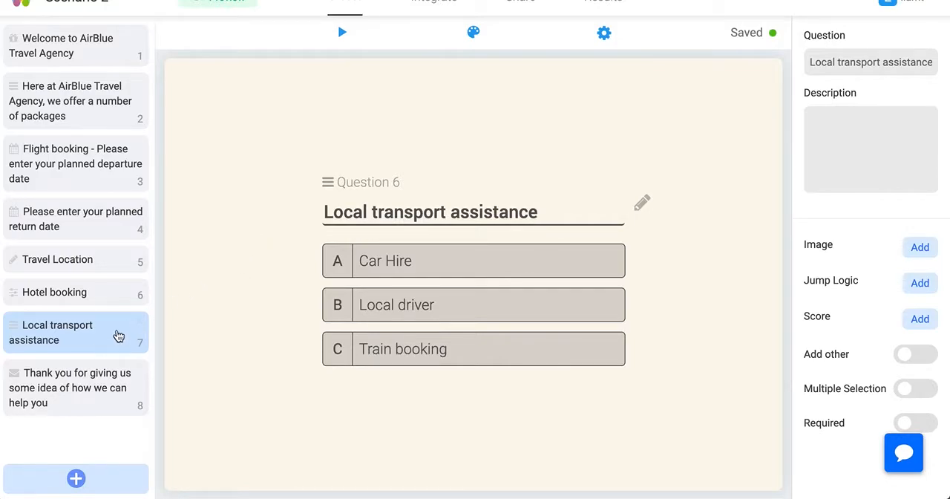
{"action": "left_click", "coordinate": [102, 387]}
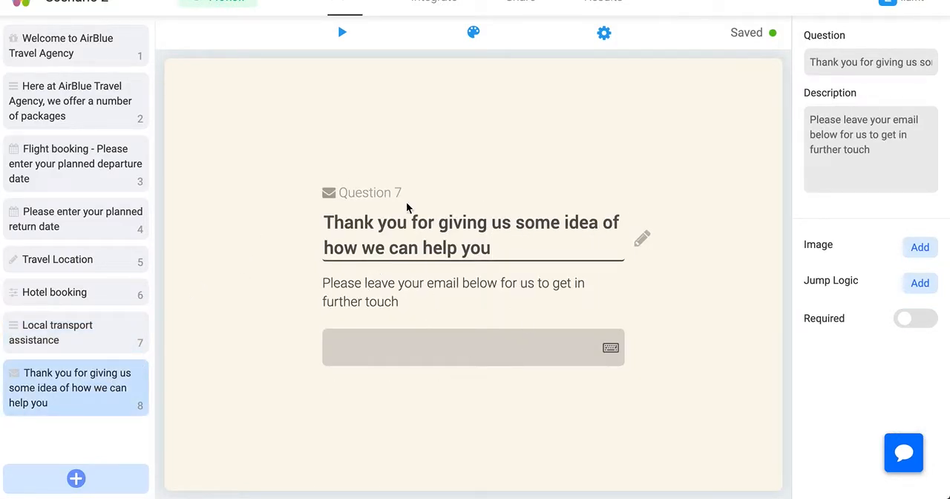
{"action": "left_click", "coordinate": [70, 348]}
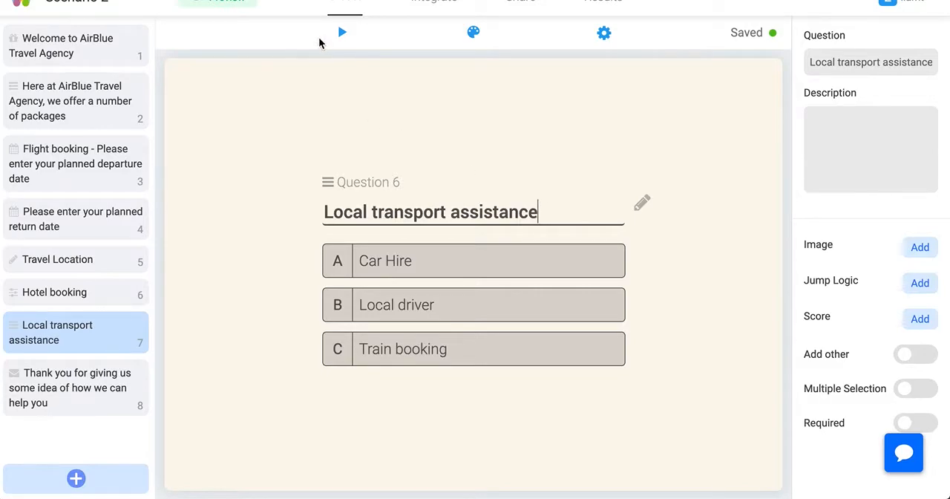
Preview the Scenario 2 form, choose Flight booking as the package and submit 05/05/2020 as the planned departure date
{"action": "left_click", "coordinate": [338, 35]}
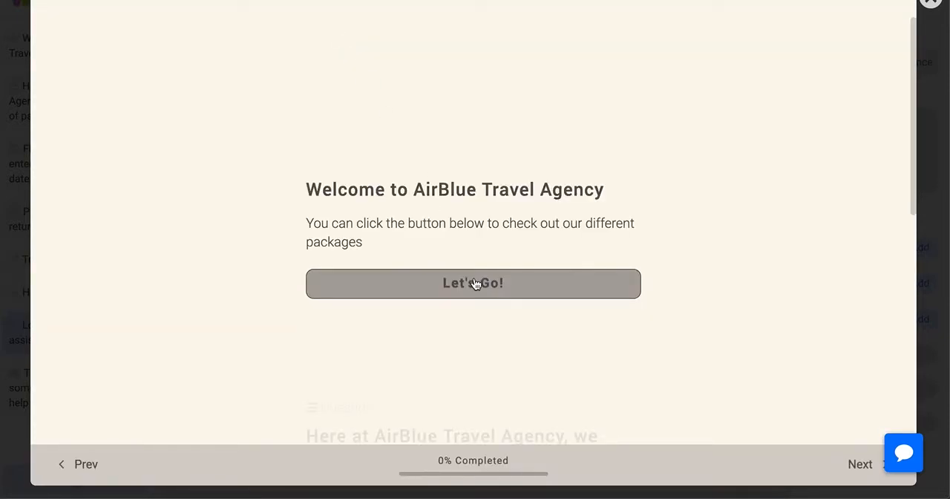
{"action": "left_click", "coordinate": [473, 280]}
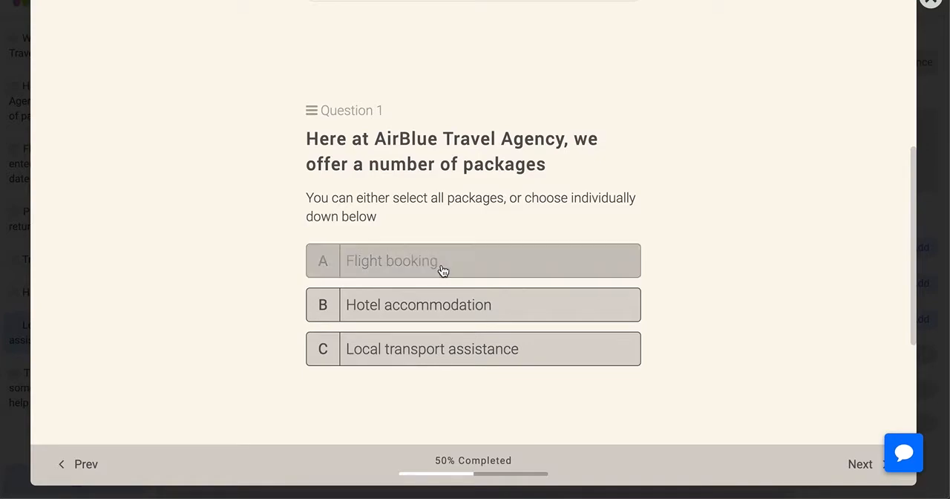
{"action": "left_click", "coordinate": [441, 268]}
{"action": "left_click", "coordinate": [442, 265]}
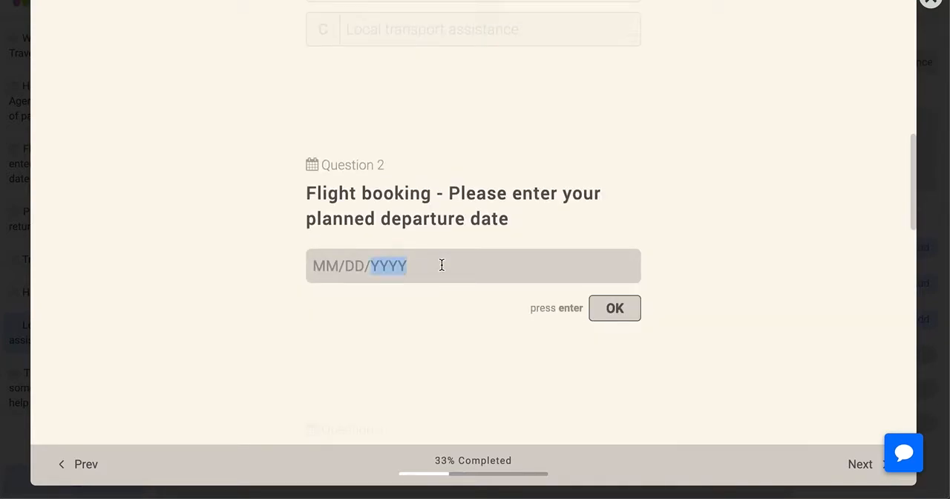
{"action": "type", "text": "2020"}
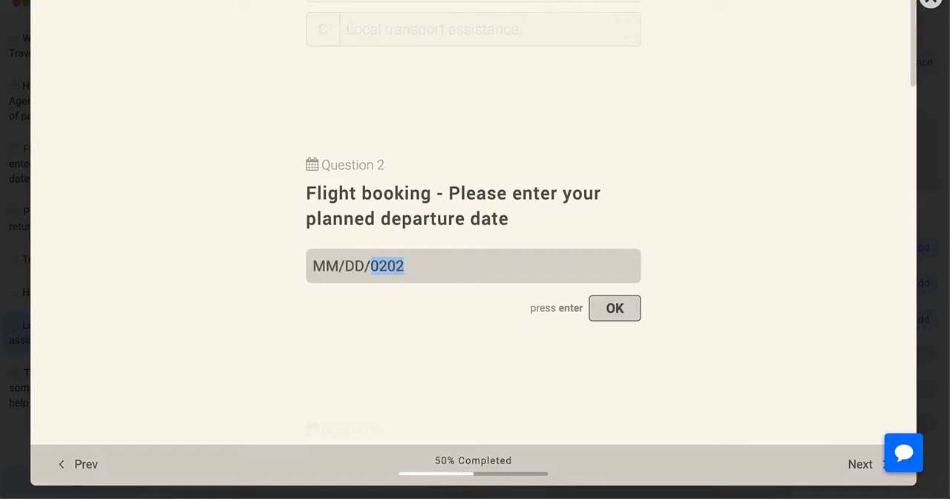
{"action": "left_click", "coordinate": [309, 265]}
{"action": "type", "text": "0505"}
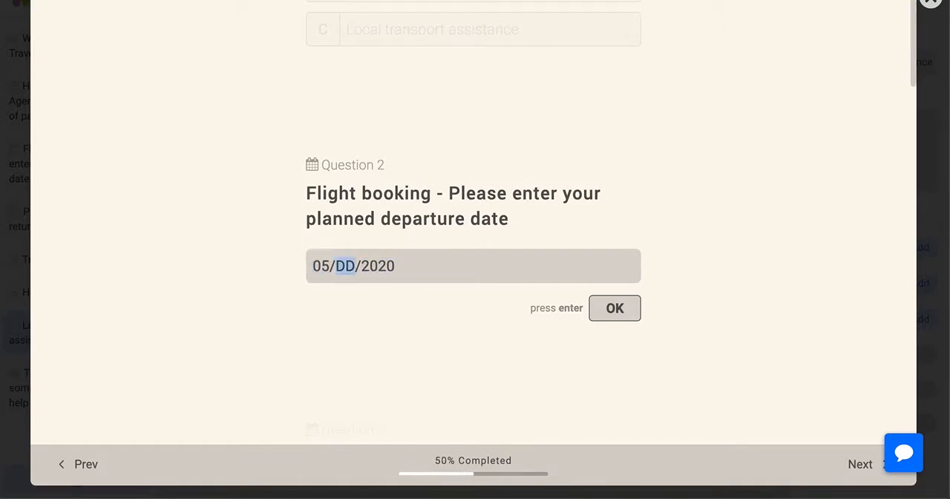
{"action": "left_click", "coordinate": [615, 308]}
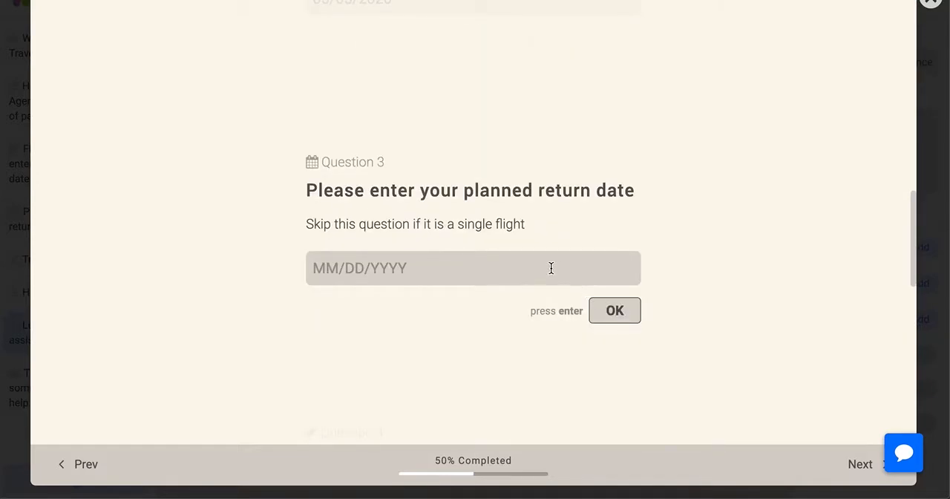
Enter 05/10/2020 as the planned return date in the preview and submit it
{"action": "left_click", "coordinate": [551, 268]}
{"action": "type", "text": "2020"}
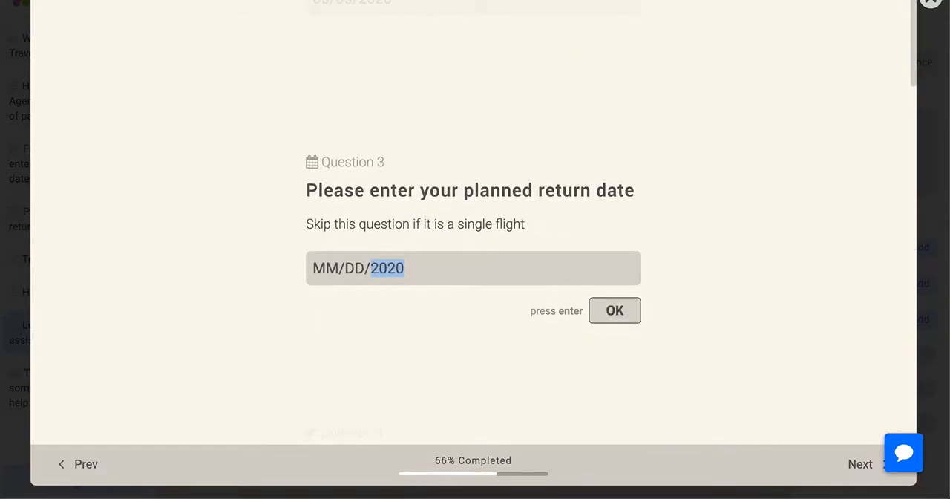
{"action": "left_click", "coordinate": [336, 269]}
{"action": "type", "text": "05/10"}
{"action": "left_click", "coordinate": [631, 309]}
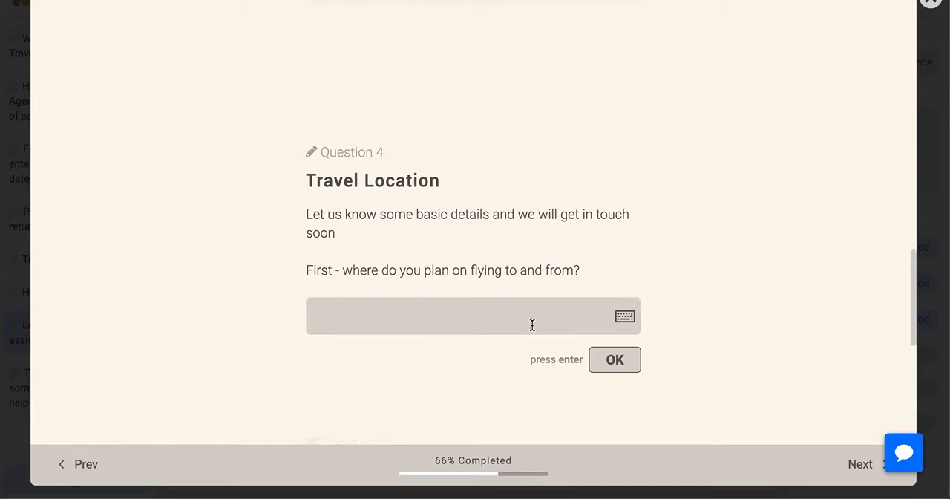
Answer the Travel Location question with "California to New York", check which question follows, and close the preview
{"action": "type", "text": "Calif"}
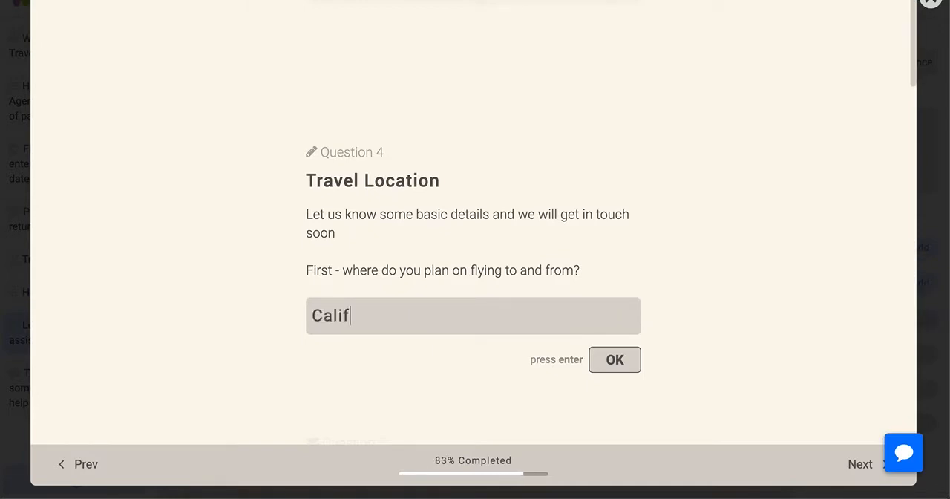
{"action": "type", "text": "ornia to New York"}
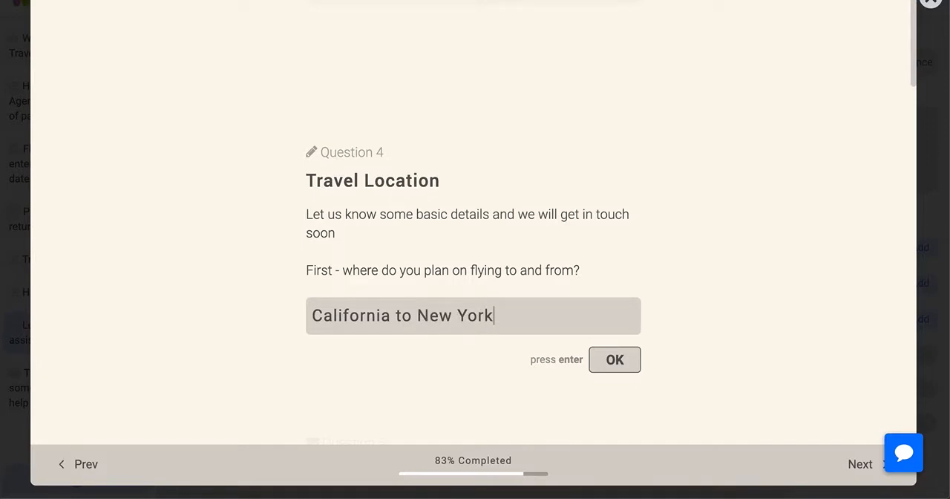
{"action": "key", "text": "Return"}
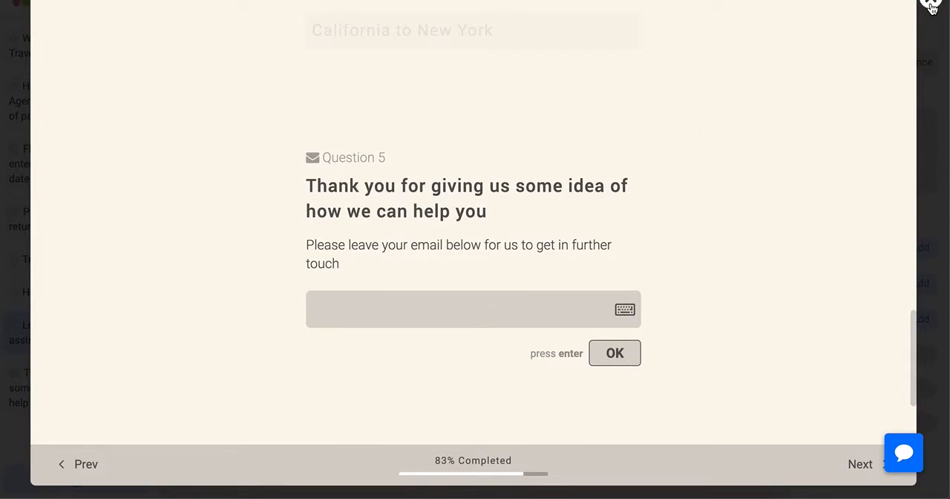
{"action": "left_click", "coordinate": [930, 5]}
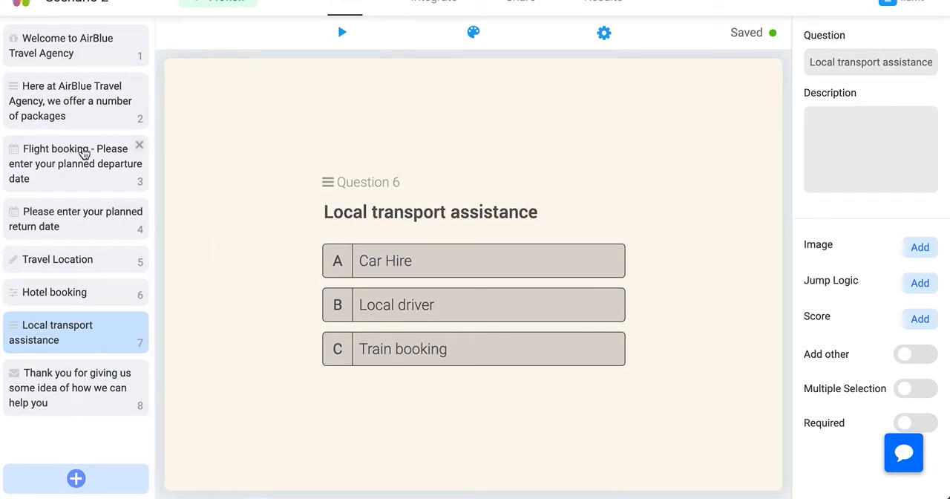
Test the Hotel accommodation path in a new preview, answering 5 nights for the hotel booking, and close the preview
{"action": "left_click_drag", "start_coordinate": [84, 152], "coordinate": [99, 139]}
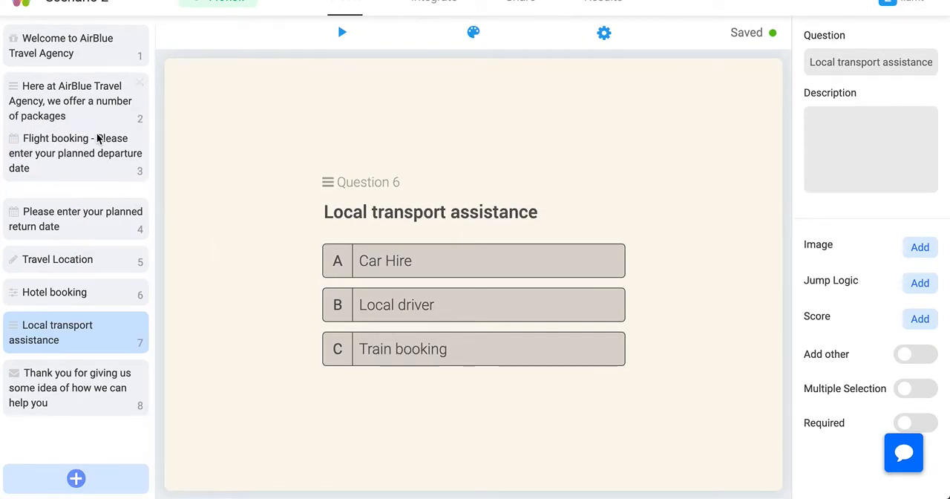
{"action": "left_click", "coordinate": [89, 120]}
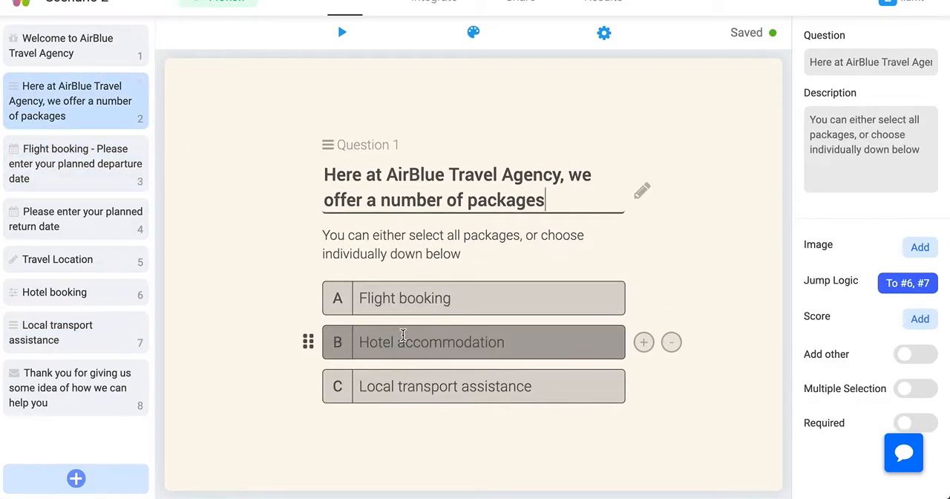
{"action": "left_click", "coordinate": [345, 37]}
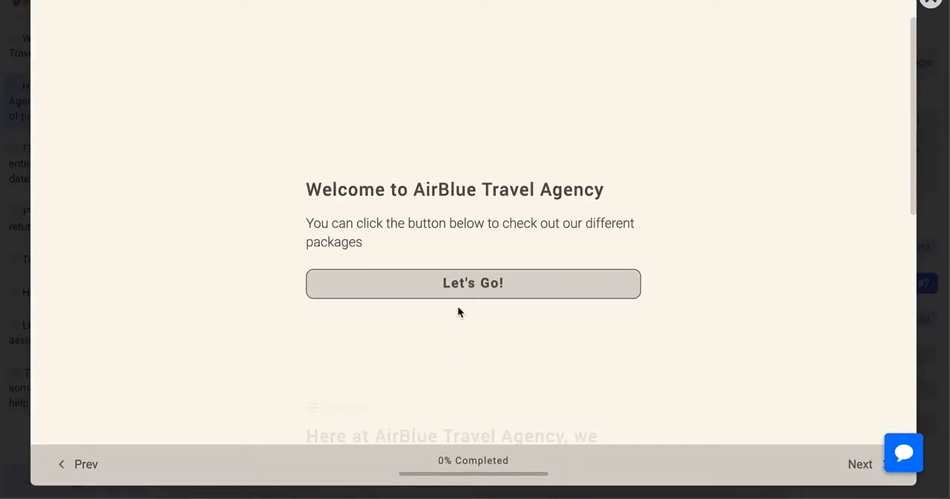
{"action": "left_click", "coordinate": [466, 291]}
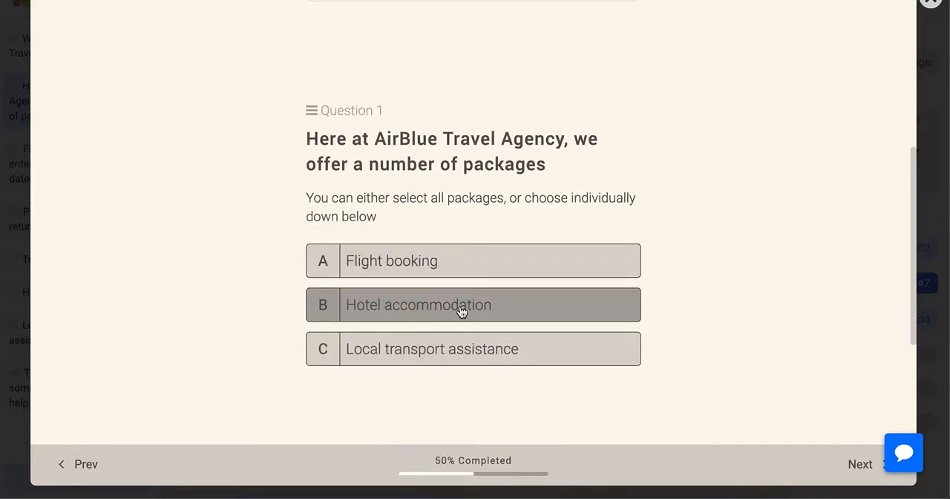
{"action": "left_click", "coordinate": [461, 311]}
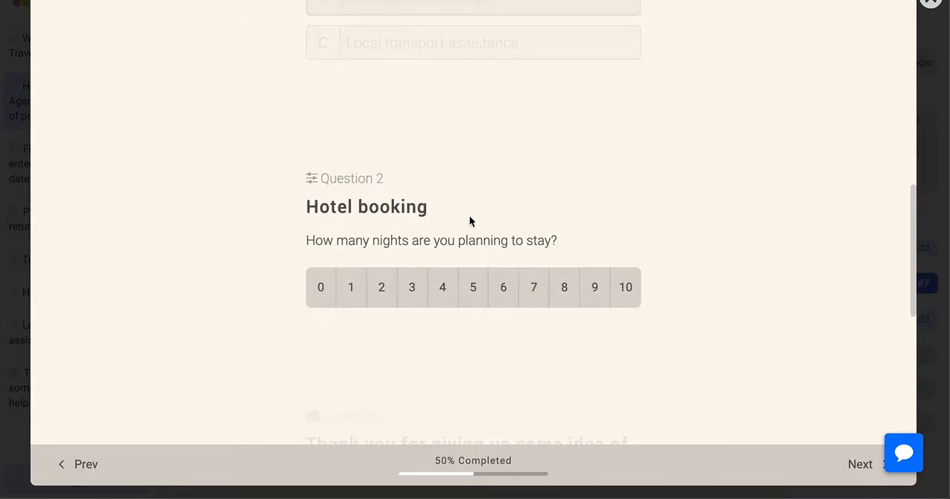
{"action": "left_click", "coordinate": [470, 294]}
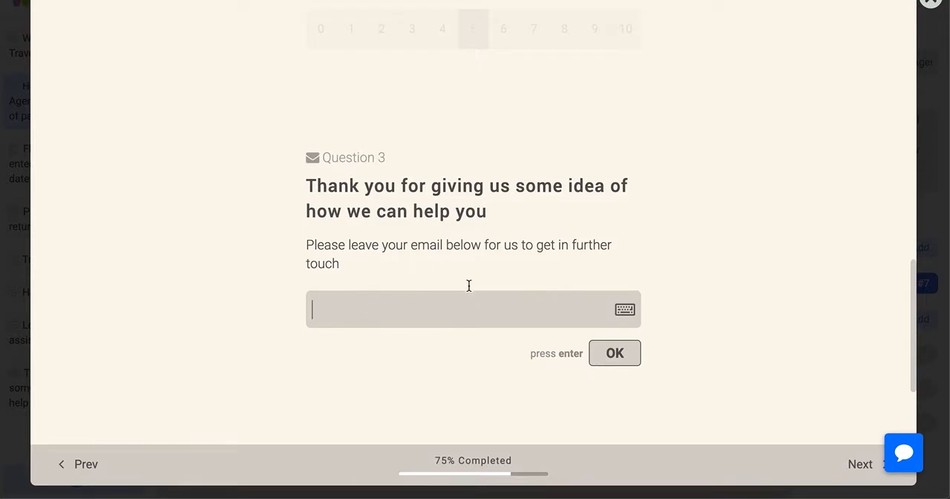
{"action": "left_click", "coordinate": [932, 6]}
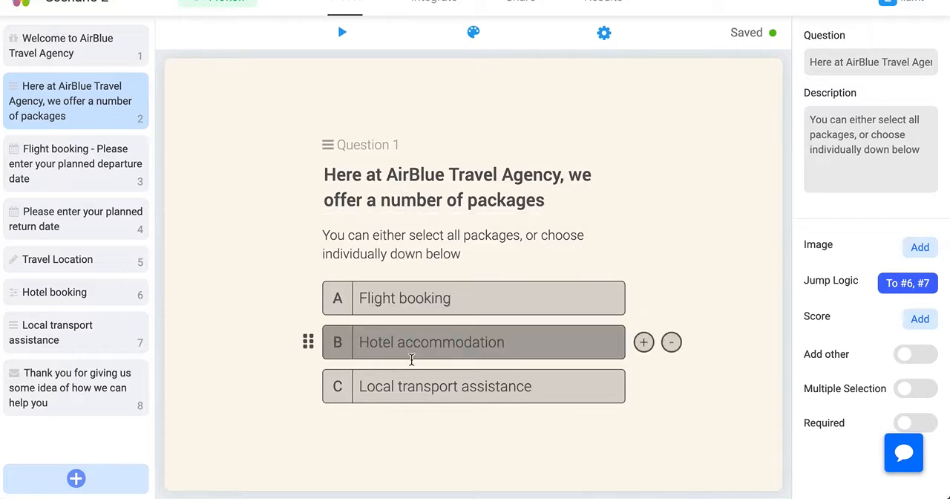
Test the Local transport assistance path in a new preview, choosing Car Hire, and close the preview
{"action": "left_click", "coordinate": [342, 37]}
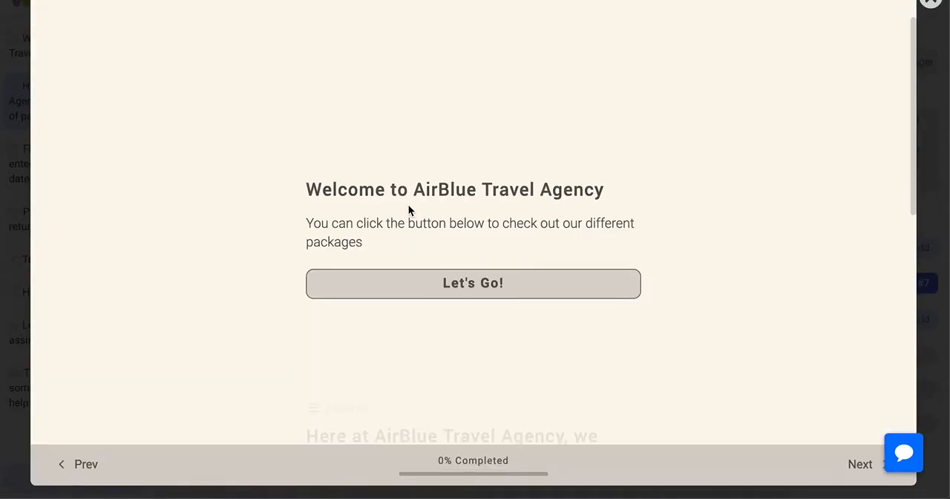
{"action": "left_click", "coordinate": [418, 276]}
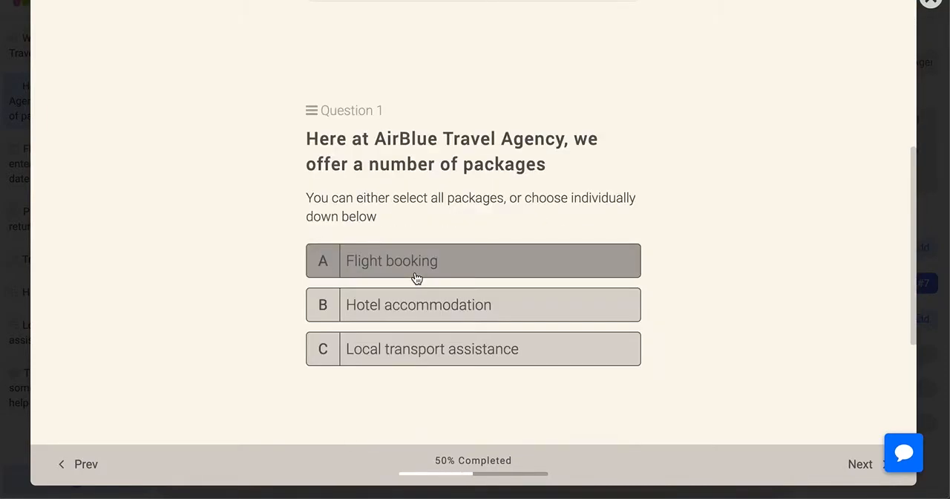
{"action": "left_click", "coordinate": [408, 346]}
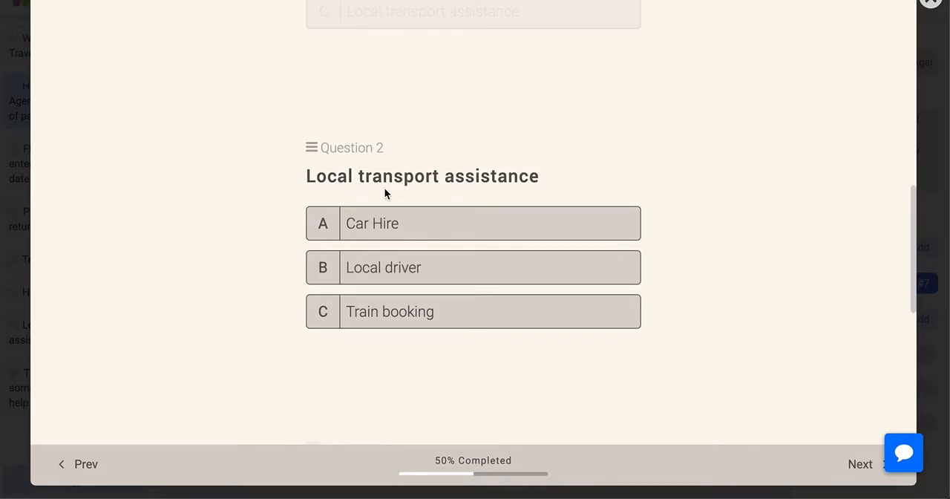
{"action": "left_click", "coordinate": [519, 227]}
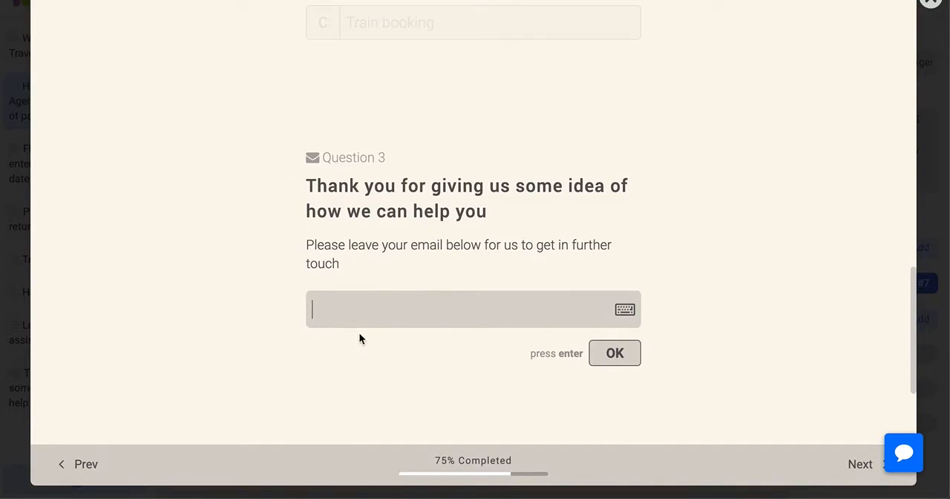
{"action": "left_click", "coordinate": [930, 3]}
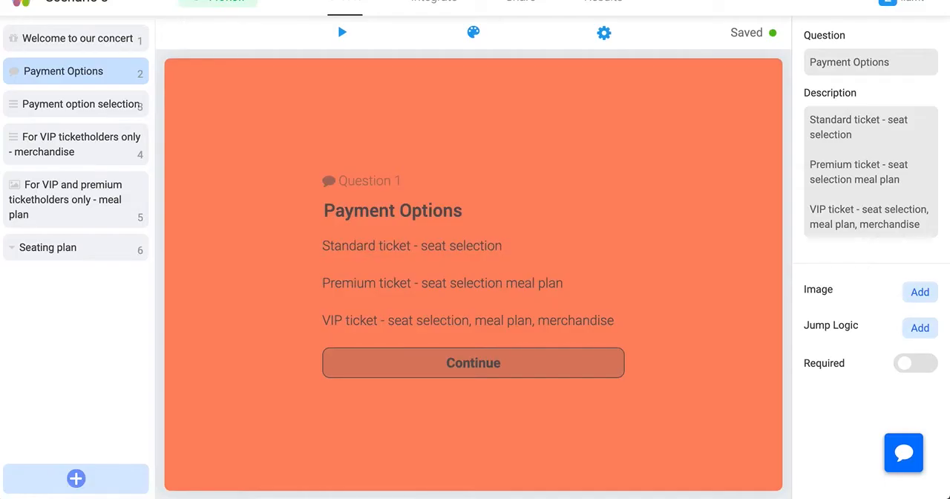
Examine each question of the Scenario 3 concert form in order, from the welcome screen through the Seating plan
{"action": "left_click", "coordinate": [74, 41]}
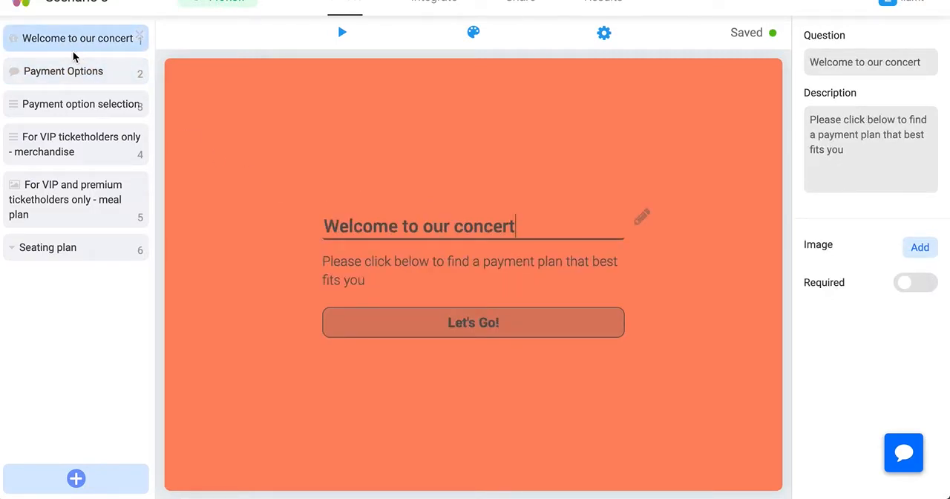
{"action": "left_click", "coordinate": [66, 71]}
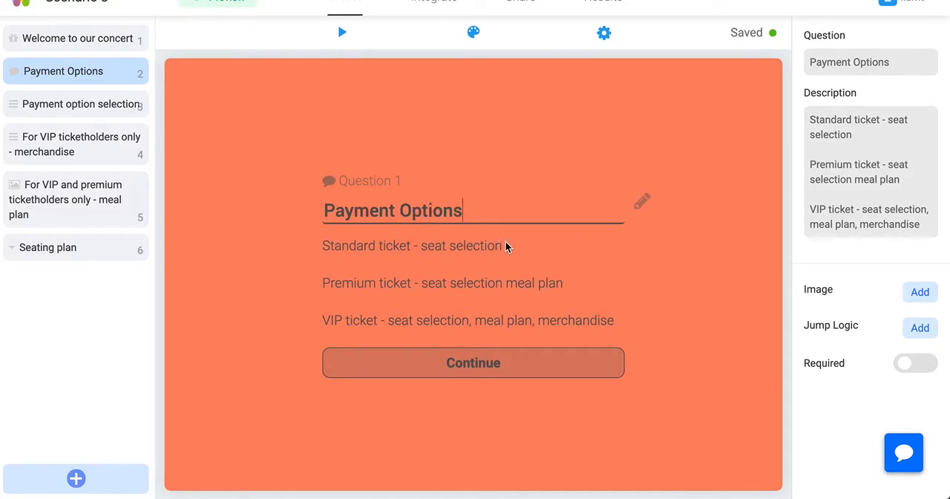
{"action": "left_click", "coordinate": [95, 115]}
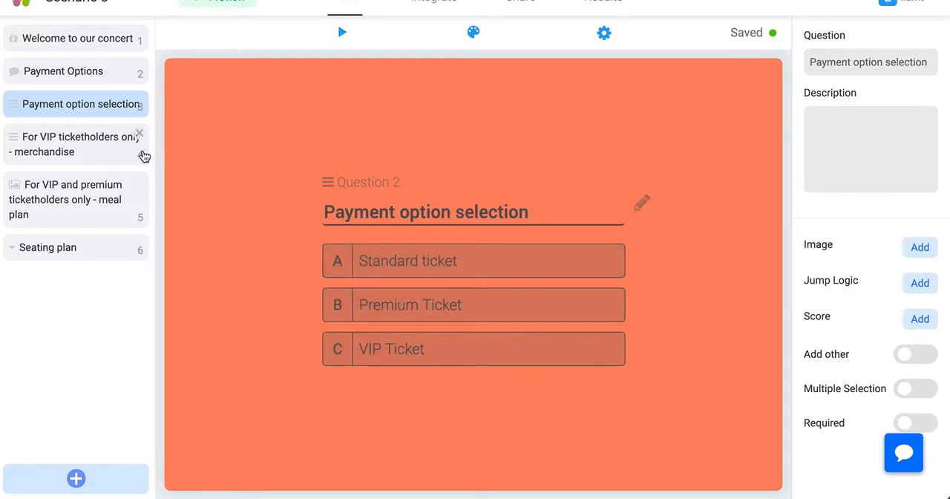
{"action": "left_click", "coordinate": [87, 153]}
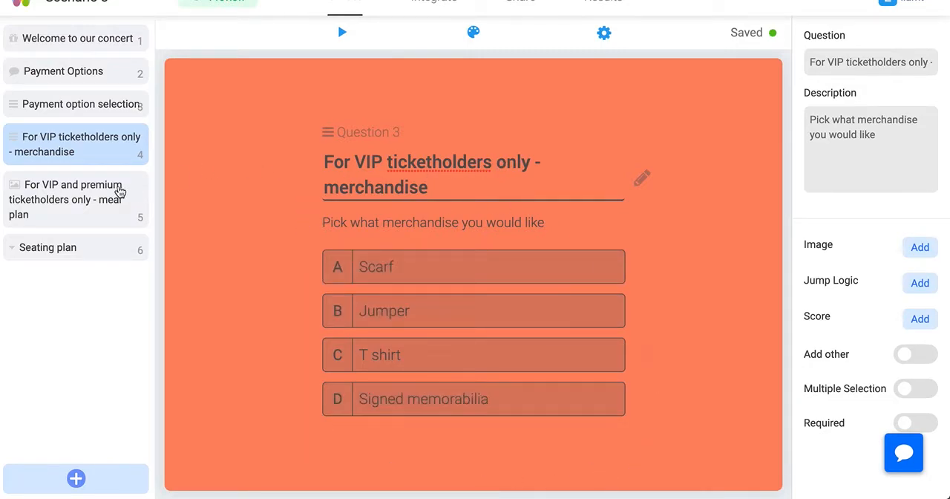
{"action": "left_click", "coordinate": [95, 197]}
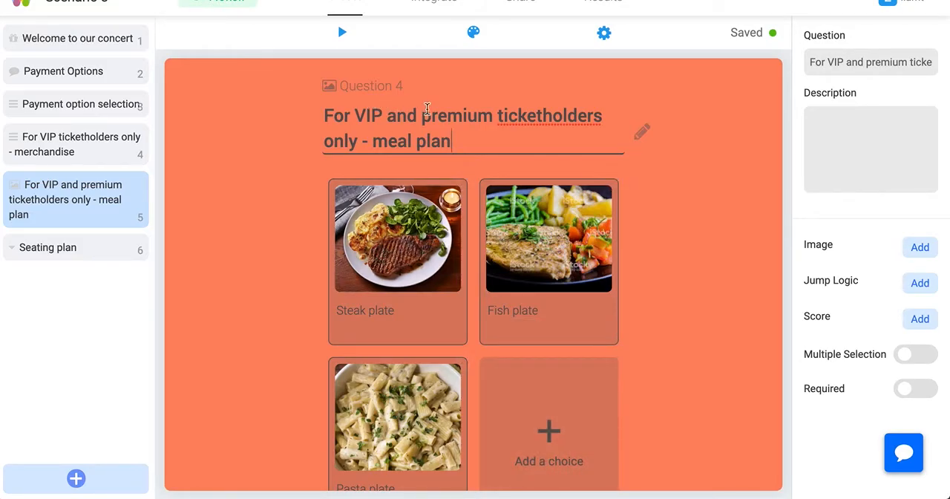
{"action": "left_click", "coordinate": [371, 140]}
{"action": "key", "text": "BackSpace"}
{"action": "left_click", "coordinate": [100, 255]}
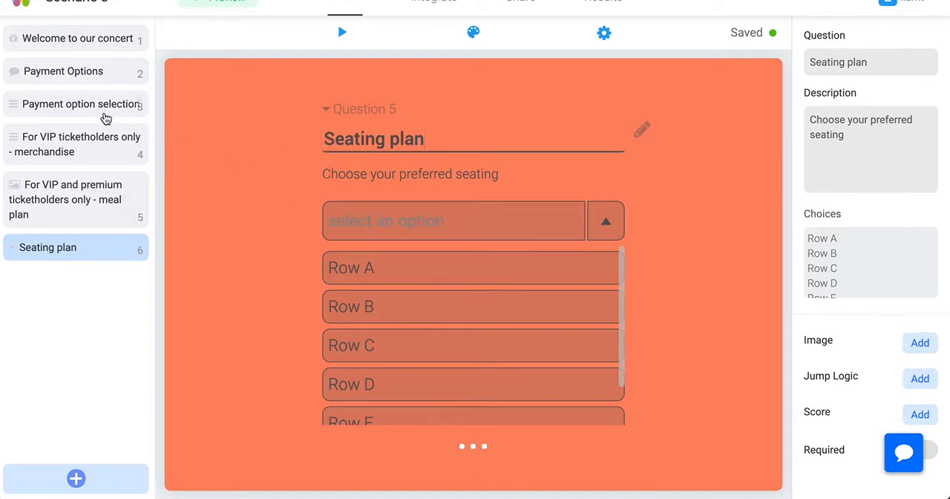
Compare the ticket benefits in Payment Options with the Payment option selection and VIP merchandise questions
{"action": "left_click", "coordinate": [87, 137]}
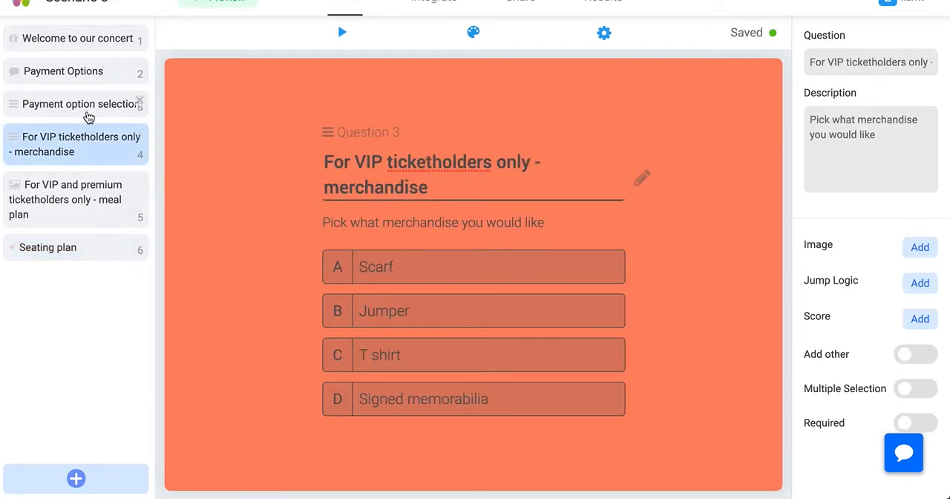
{"action": "left_click", "coordinate": [89, 113]}
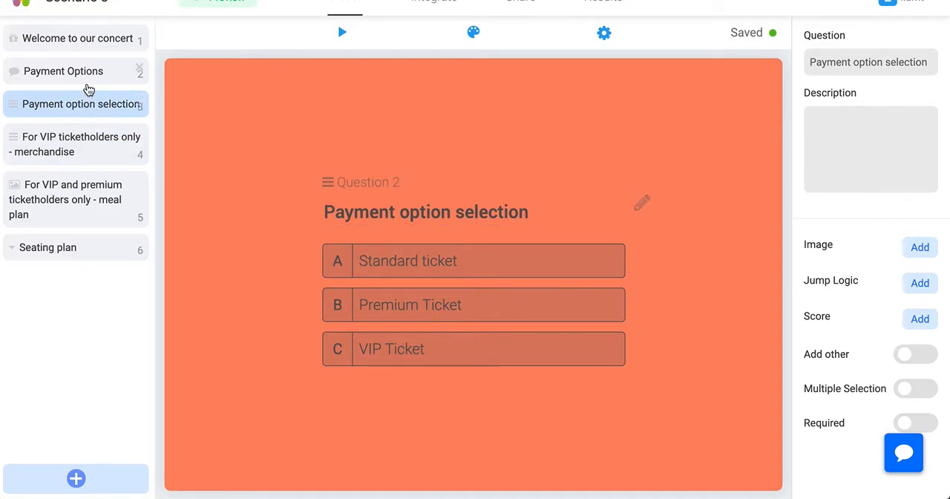
{"action": "left_click", "coordinate": [88, 80]}
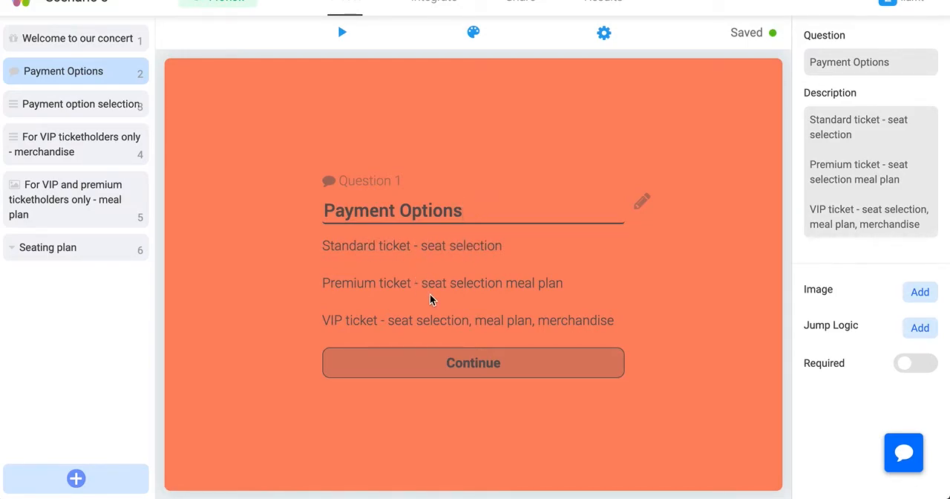
{"action": "left_click", "coordinate": [78, 115]}
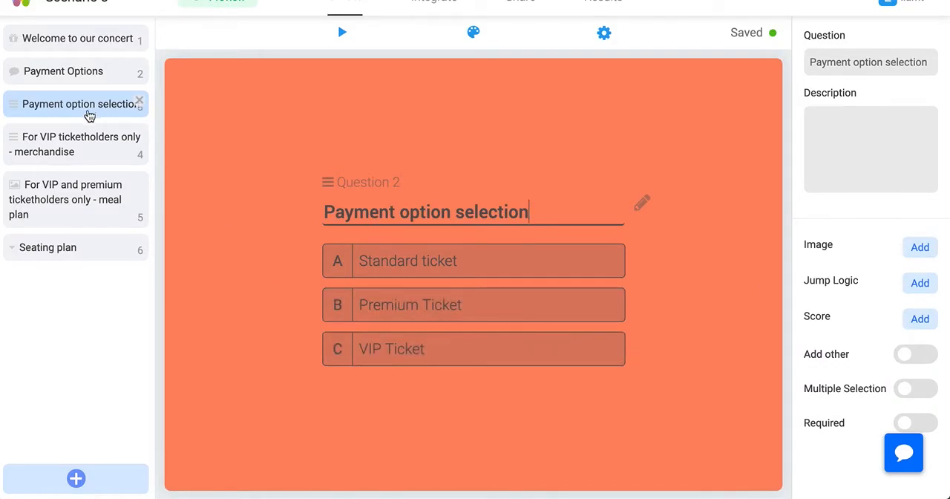
{"action": "left_click", "coordinate": [59, 147]}
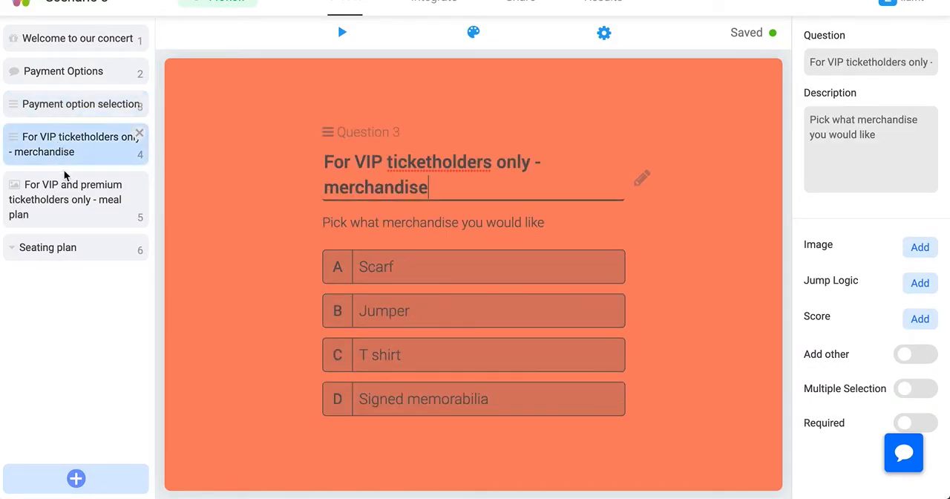
Review which of the merchandise, meal plan and Seating plan questions apply to each ticket in Payment option selection
{"action": "left_click", "coordinate": [66, 199]}
{"action": "left_click", "coordinate": [75, 246]}
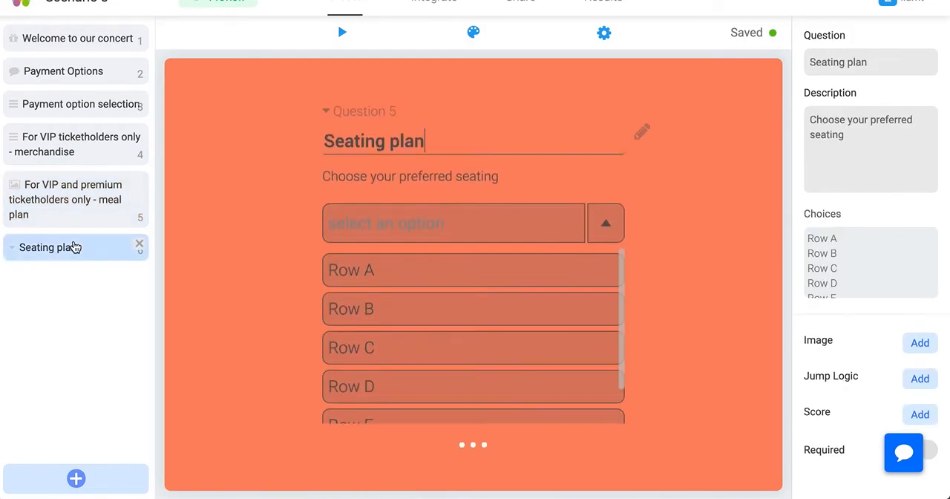
{"action": "left_click", "coordinate": [78, 110]}
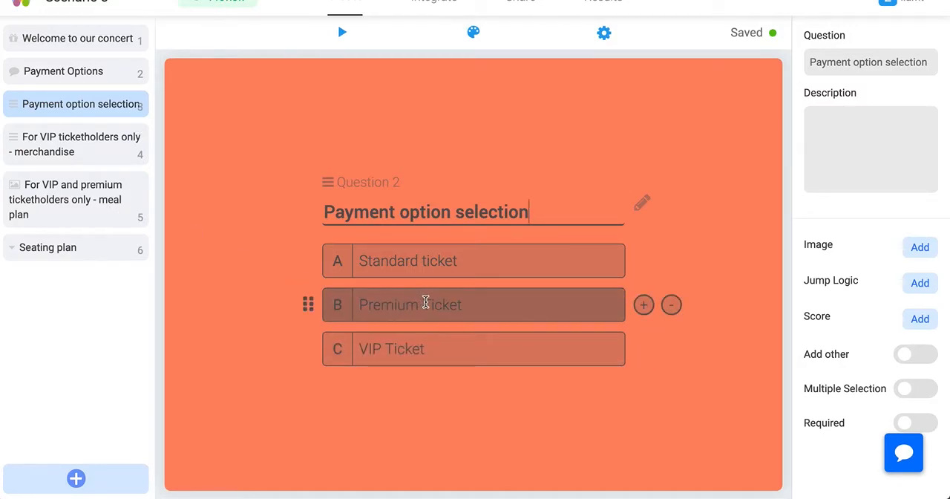
{"action": "left_click", "coordinate": [84, 145]}
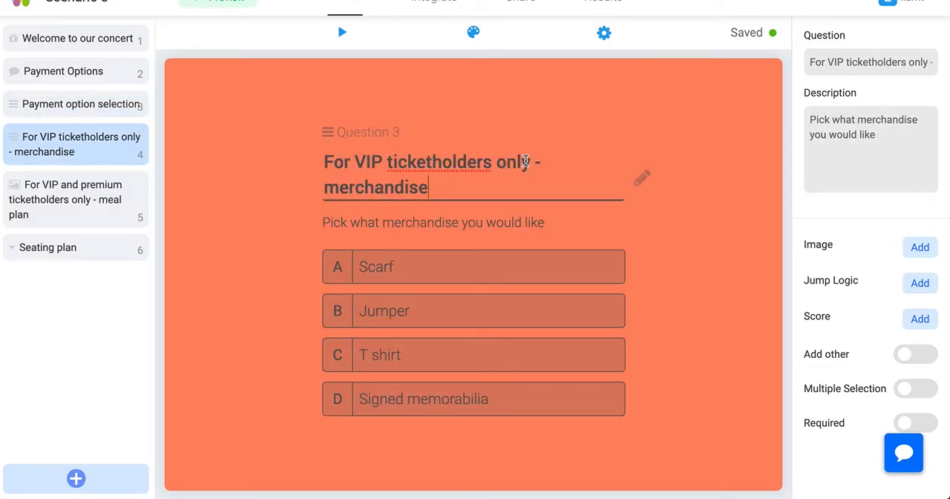
{"action": "left_click", "coordinate": [64, 105]}
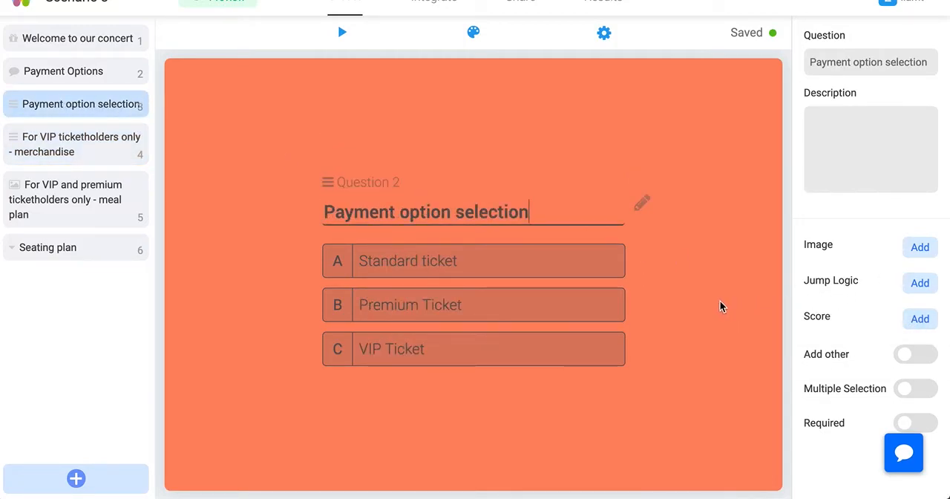
{"action": "left_click", "coordinate": [85, 153]}
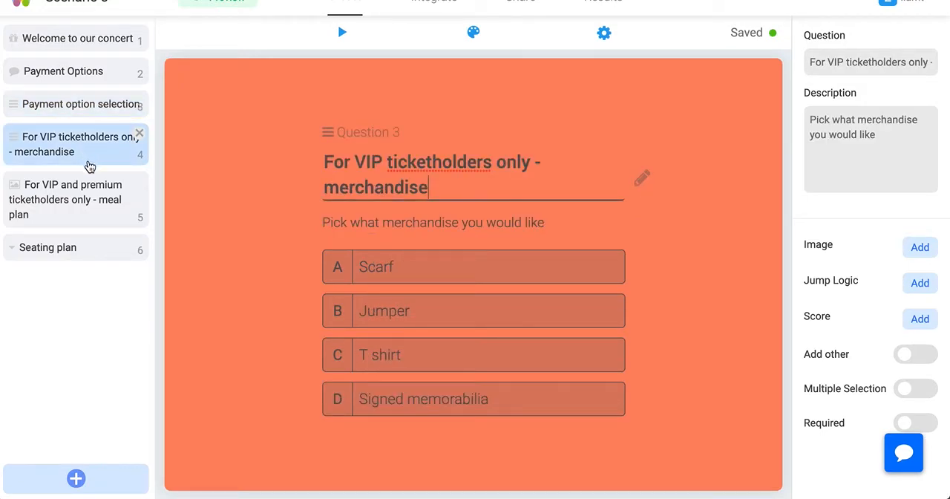
{"action": "left_click", "coordinate": [91, 195]}
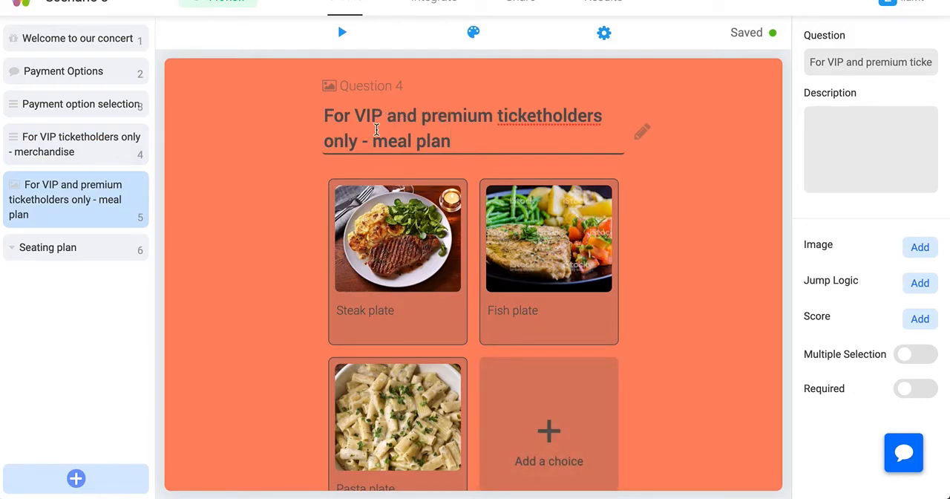
Add a jump logic rule to Payment option selection sending Premium Ticket to question 5, the VIP and premium meal plan
{"action": "left_click", "coordinate": [80, 109]}
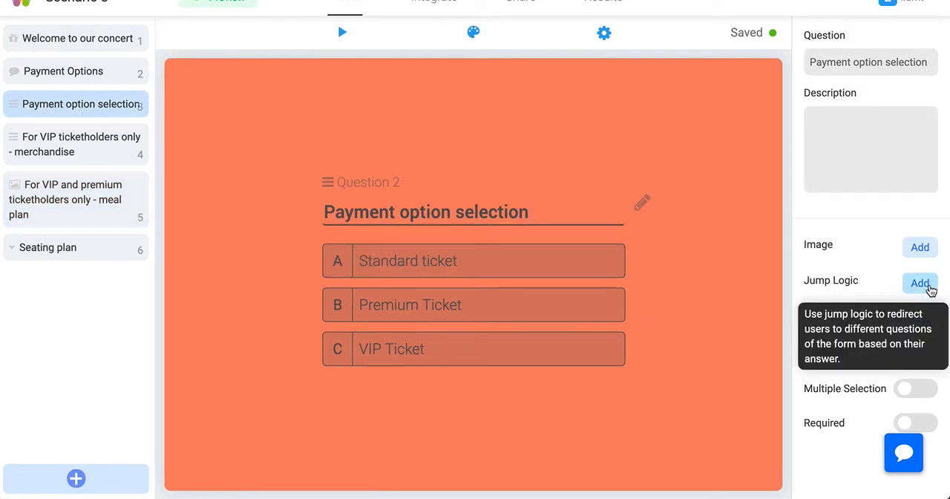
{"action": "left_click", "coordinate": [923, 283]}
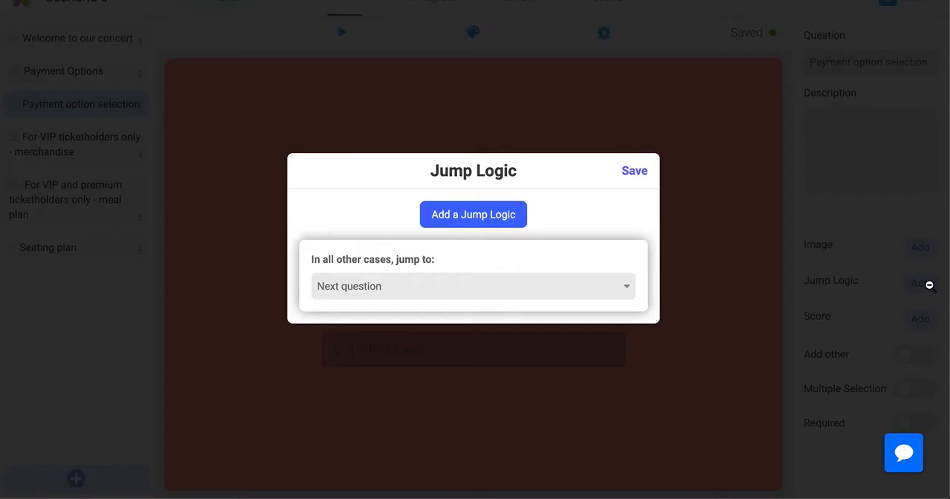
{"action": "left_click", "coordinate": [480, 215]}
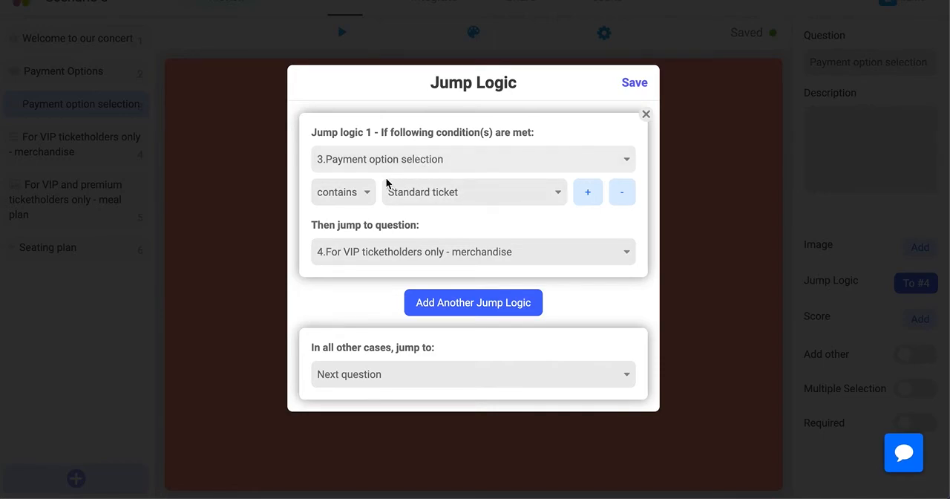
{"action": "left_click", "coordinate": [407, 204]}
{"action": "left_click", "coordinate": [414, 259]}
{"action": "left_click", "coordinate": [422, 262]}
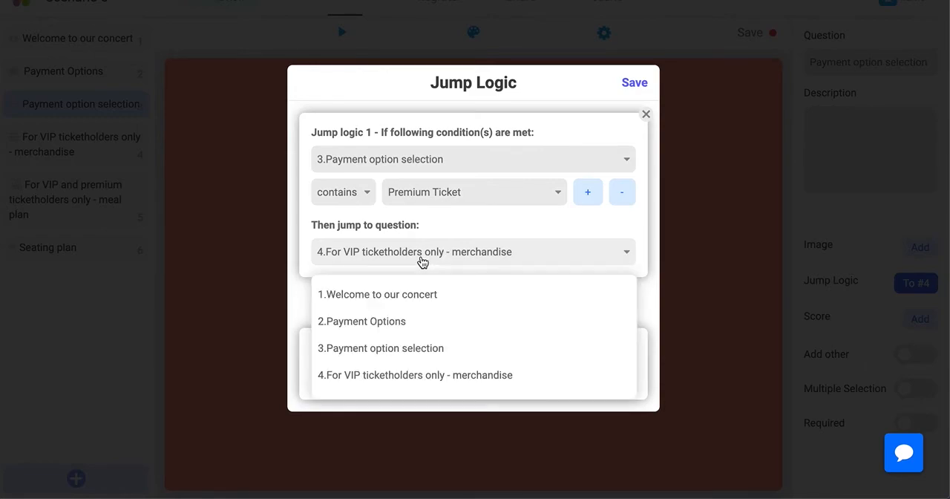
{"action": "scroll", "coordinate": [414, 318], "scroll_direction": "down", "scroll_amount": 1}
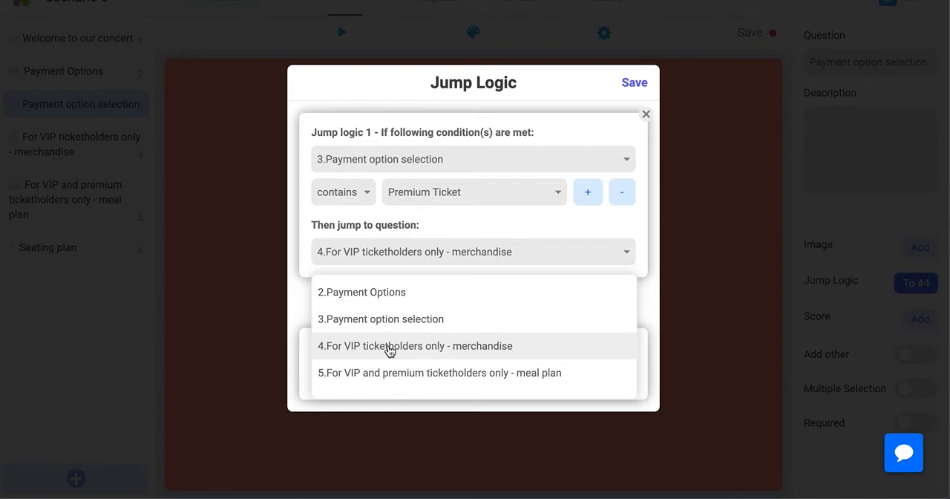
{"action": "scroll", "coordinate": [475, 349], "scroll_direction": "down", "scroll_amount": 2}
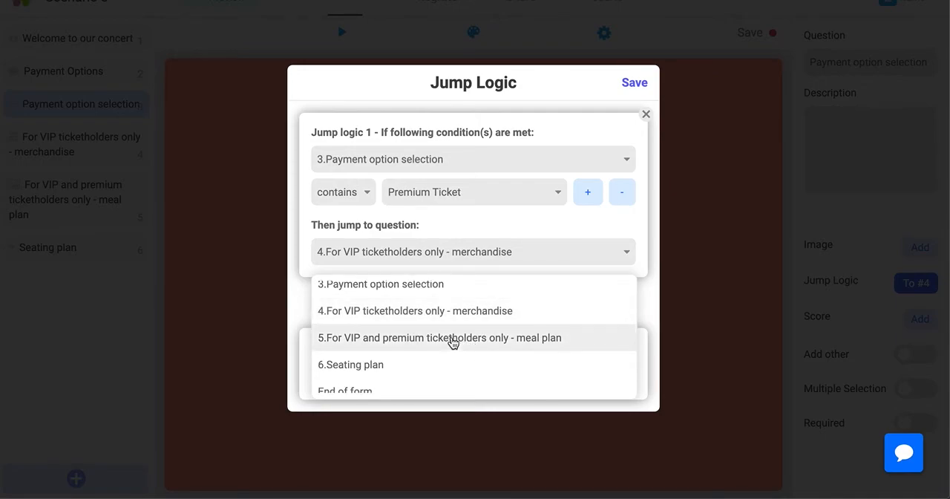
{"action": "left_click", "coordinate": [453, 338]}
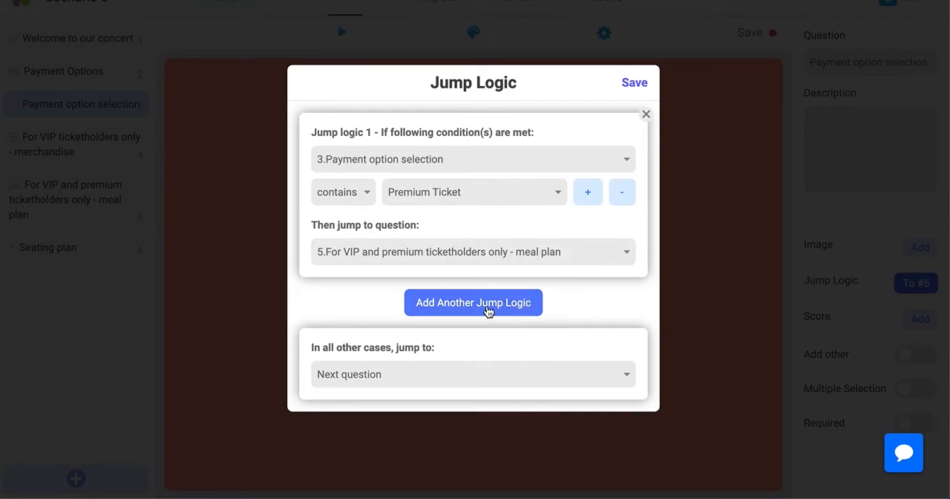
Add a second jump logic rule sending Standard ticket to question 6, Seating plan, and save the jump logic
{"action": "left_click", "coordinate": [488, 310]}
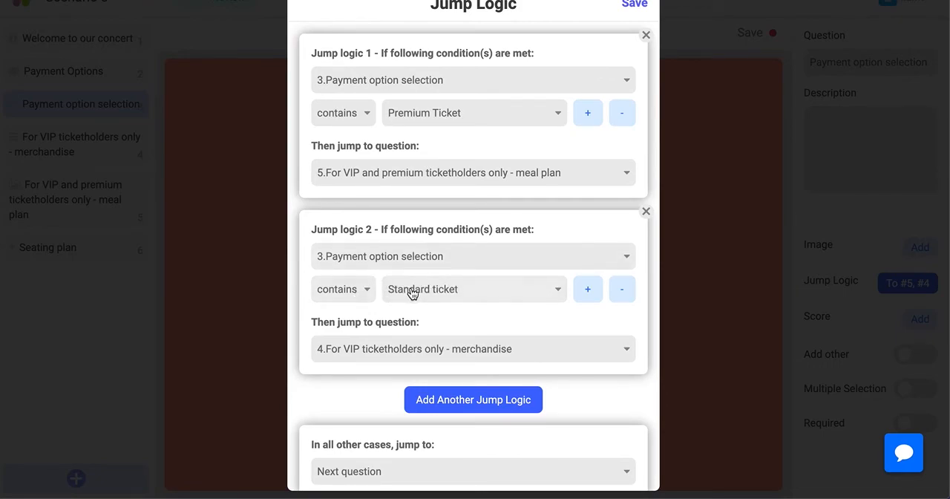
{"action": "left_click", "coordinate": [391, 349]}
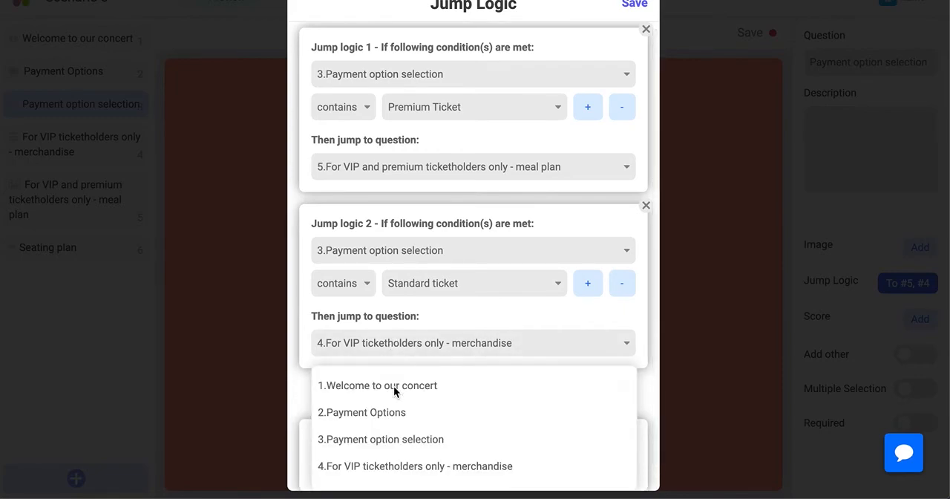
{"action": "scroll", "coordinate": [394, 401], "scroll_direction": "down", "scroll_amount": 2}
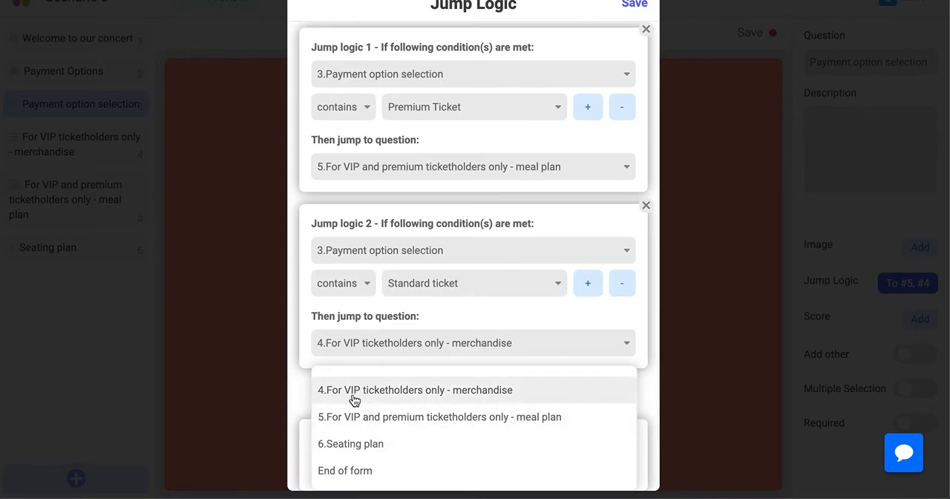
{"action": "left_click", "coordinate": [345, 445]}
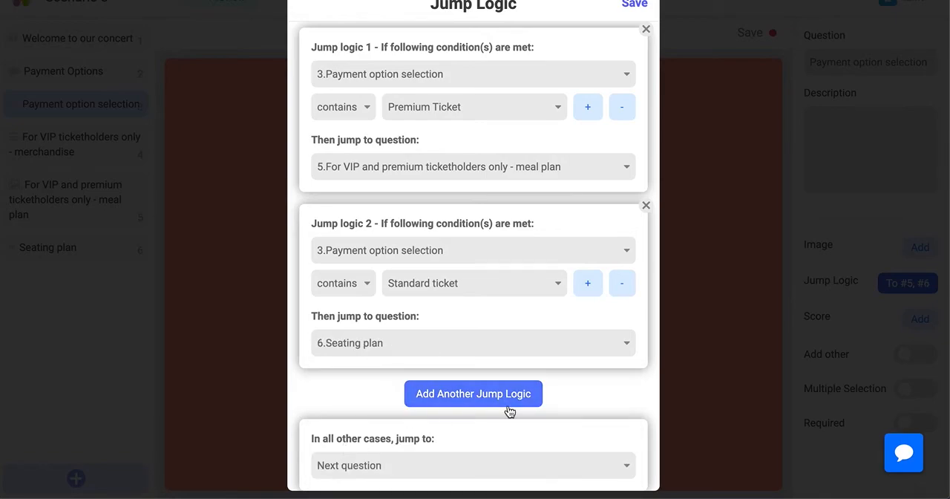
{"action": "left_click", "coordinate": [633, 5]}
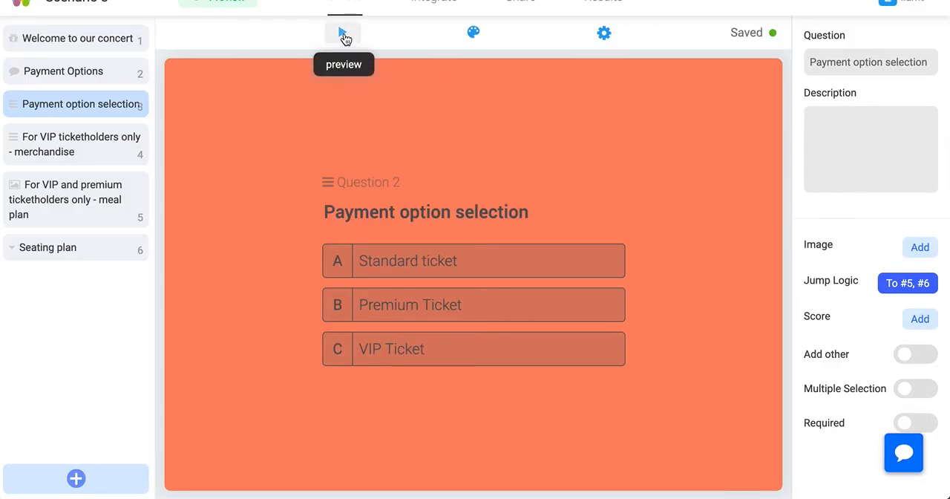
Test the VIP Ticket path in a preview, choosing Scarf as merchandise, a meal and a seating row, and submit the form
{"action": "left_click", "coordinate": [343, 34]}
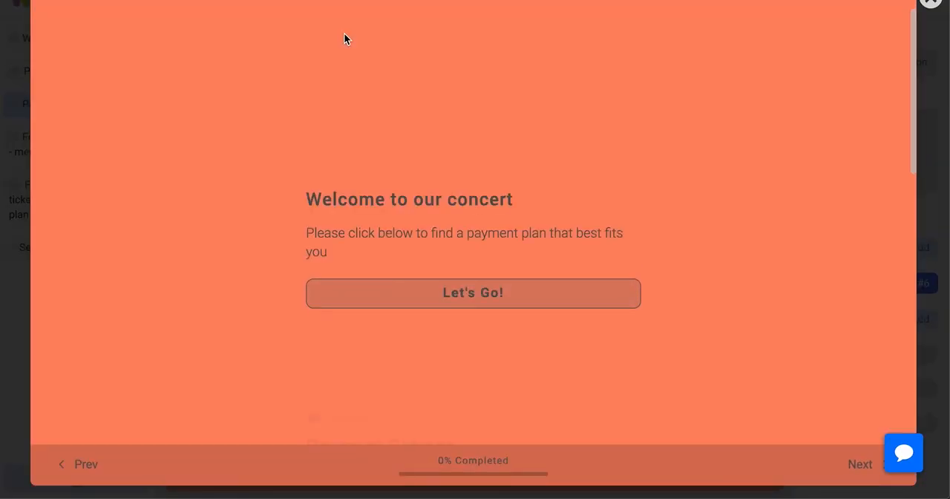
{"action": "left_click", "coordinate": [426, 294]}
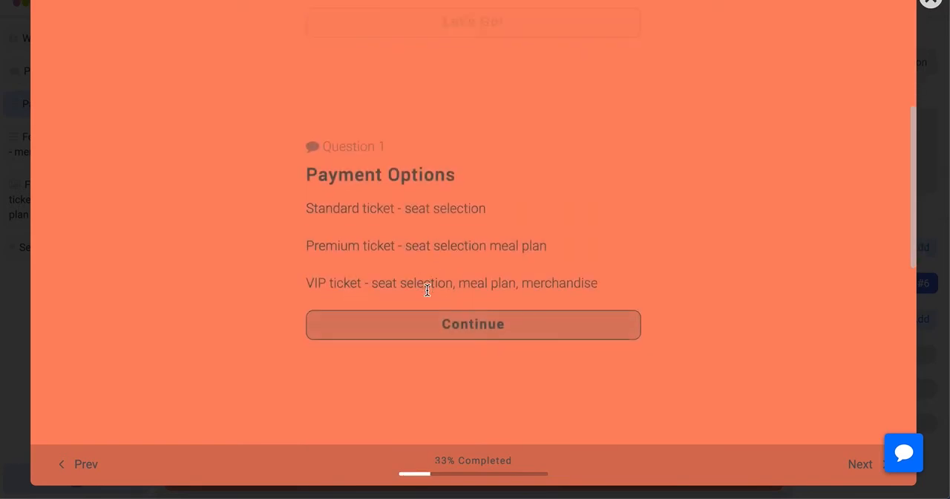
{"action": "left_click", "coordinate": [420, 340]}
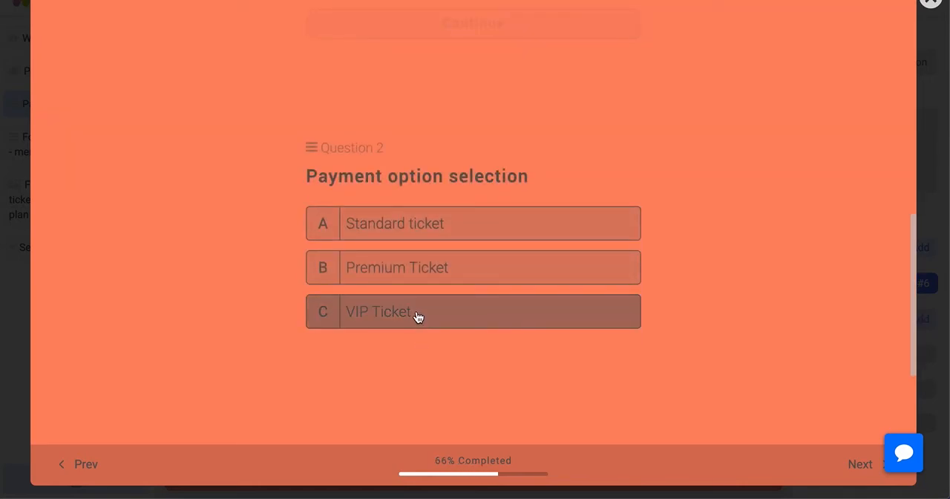
{"action": "left_click", "coordinate": [416, 312]}
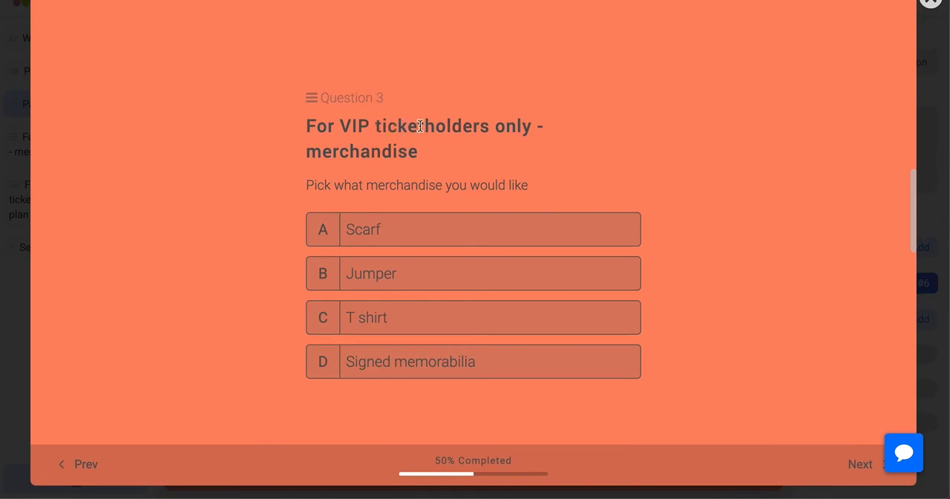
{"action": "left_click", "coordinate": [398, 236]}
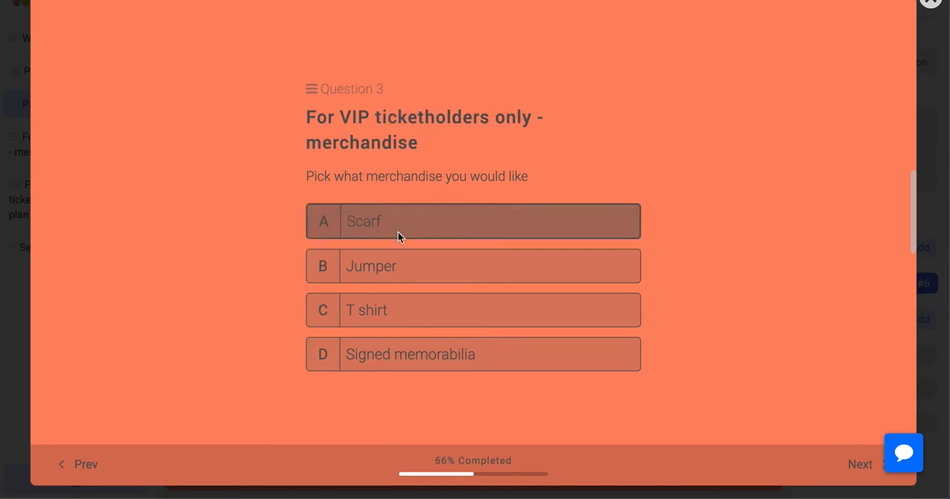
{"action": "left_click", "coordinate": [383, 238]}
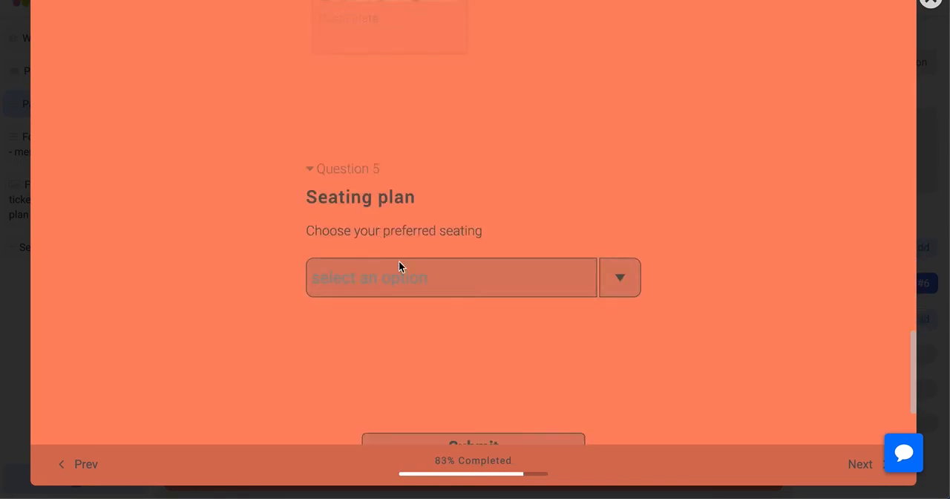
{"action": "left_click", "coordinate": [605, 278]}
{"action": "left_click", "coordinate": [441, 326]}
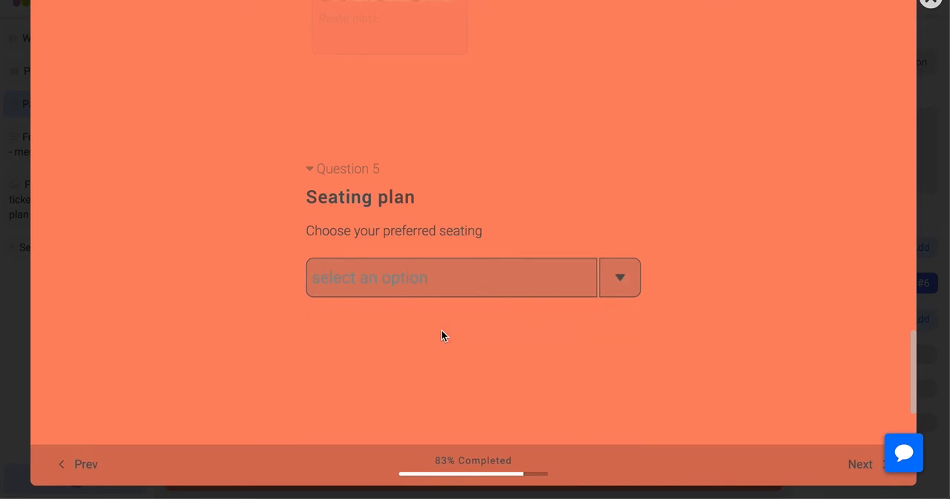
{"action": "left_click", "coordinate": [477, 282]}
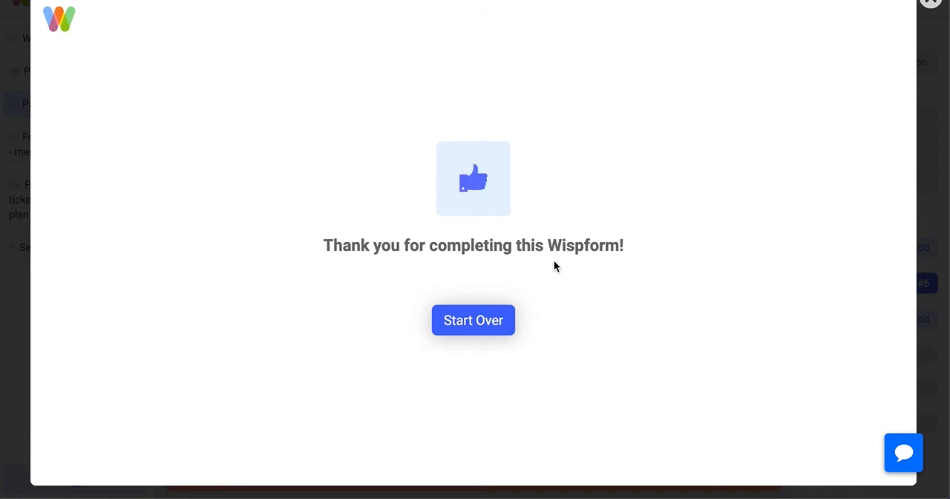
Start the preview over and test the Premium Ticket path, choosing Steak plate and Row B, and submit the form
{"action": "left_click", "coordinate": [482, 321]}
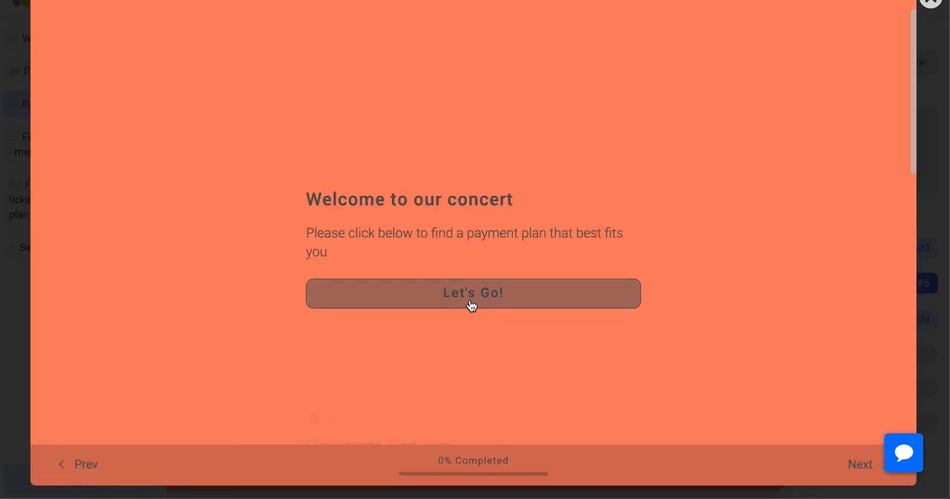
{"action": "left_click", "coordinate": [471, 305]}
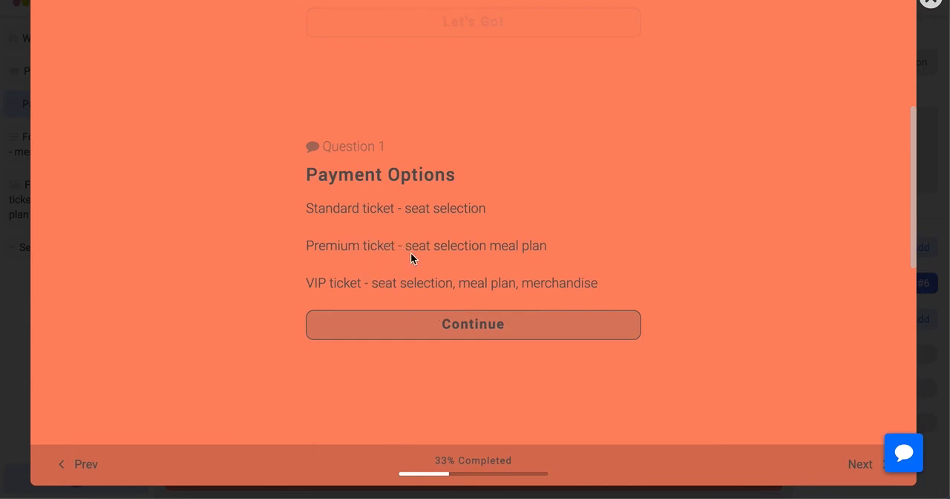
{"action": "left_click", "coordinate": [411, 322]}
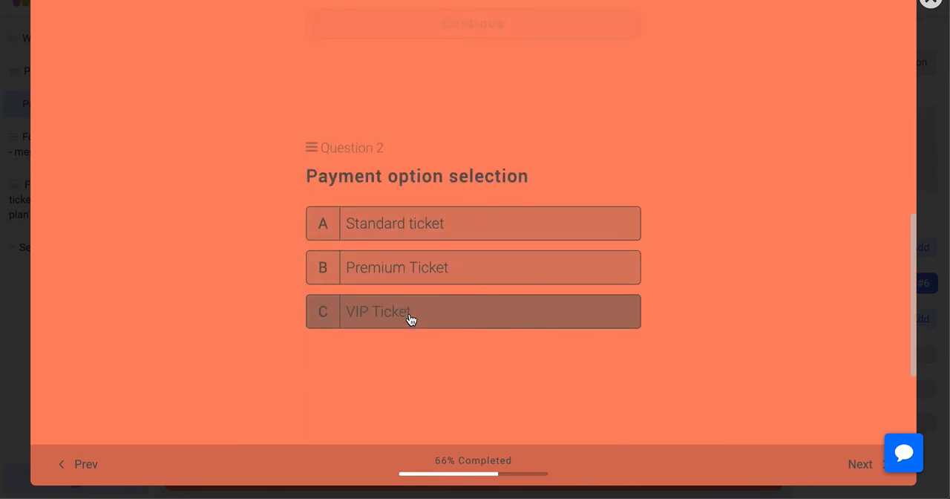
{"action": "left_click", "coordinate": [411, 278]}
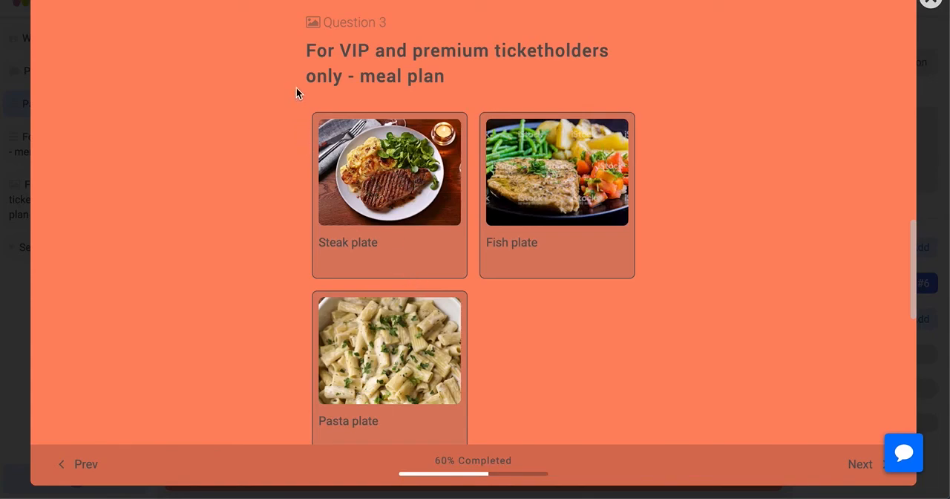
{"action": "left_click", "coordinate": [377, 211]}
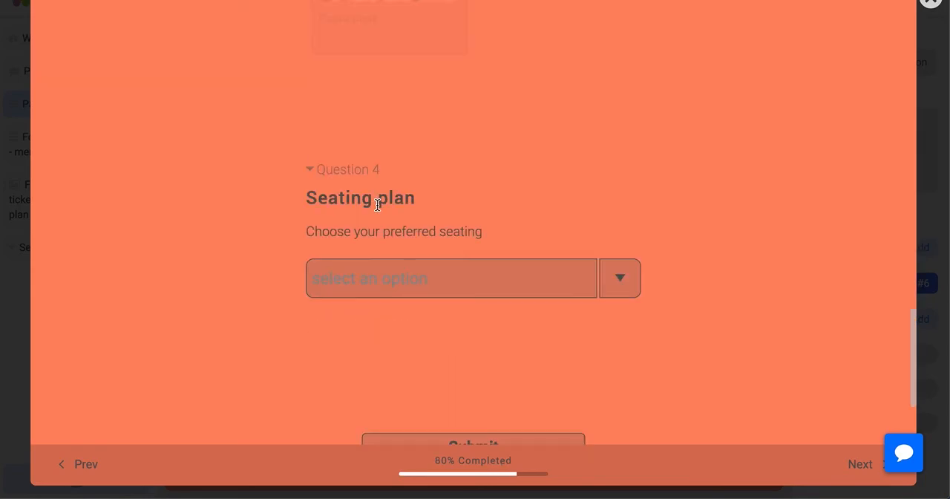
{"action": "left_click", "coordinate": [414, 283]}
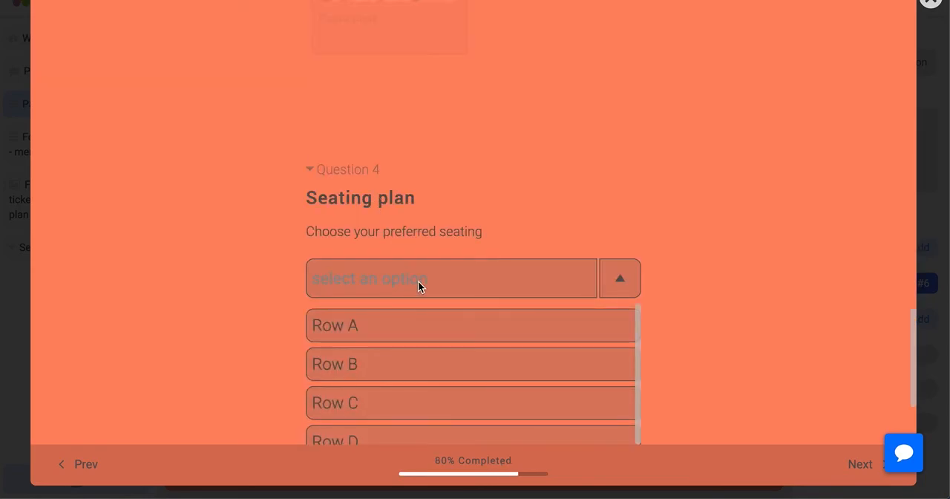
{"action": "left_click", "coordinate": [425, 363]}
{"action": "left_click", "coordinate": [480, 279]}
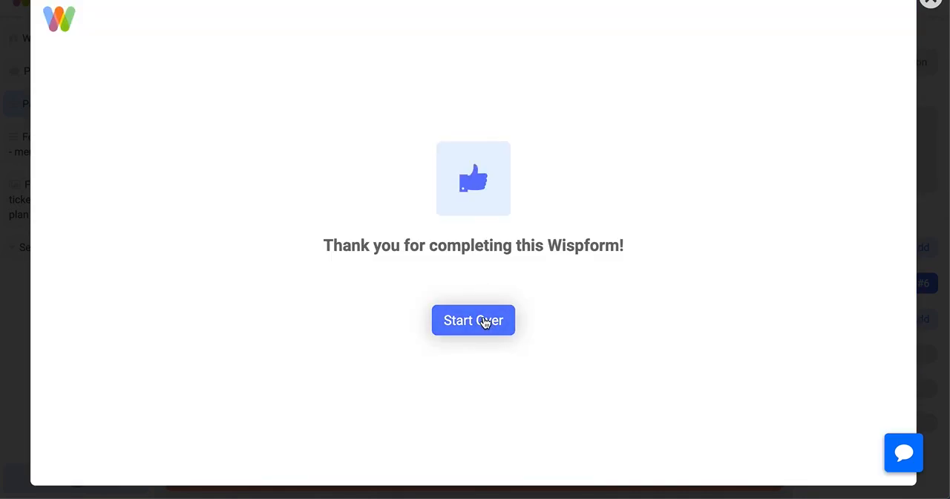
Start the preview over, test the Standard ticket path as far as the Seating plan, and close the preview
{"action": "left_click", "coordinate": [484, 321]}
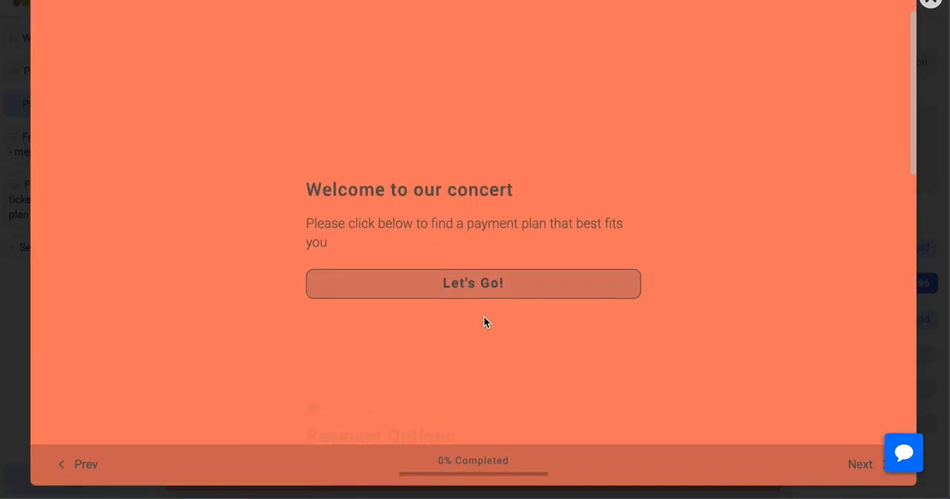
{"action": "left_click", "coordinate": [483, 289]}
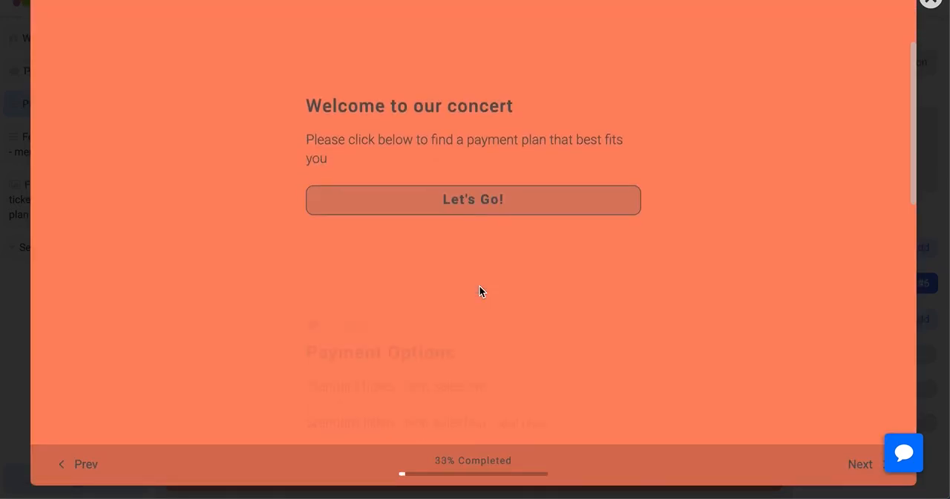
{"action": "left_click", "coordinate": [475, 322]}
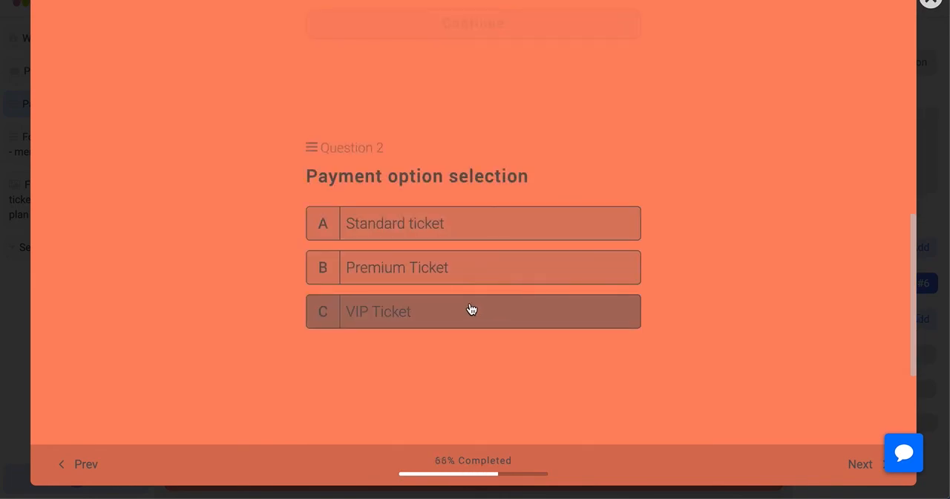
{"action": "left_click", "coordinate": [431, 230]}
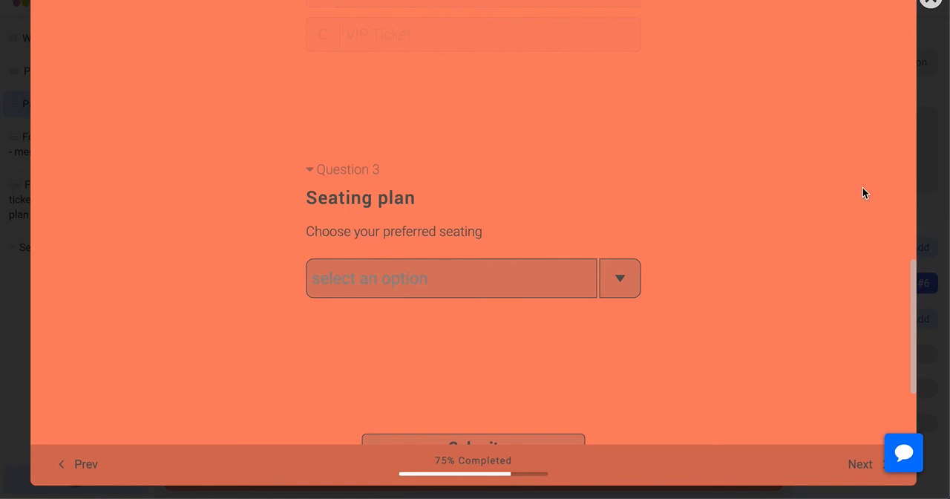
{"action": "left_click", "coordinate": [930, 3]}
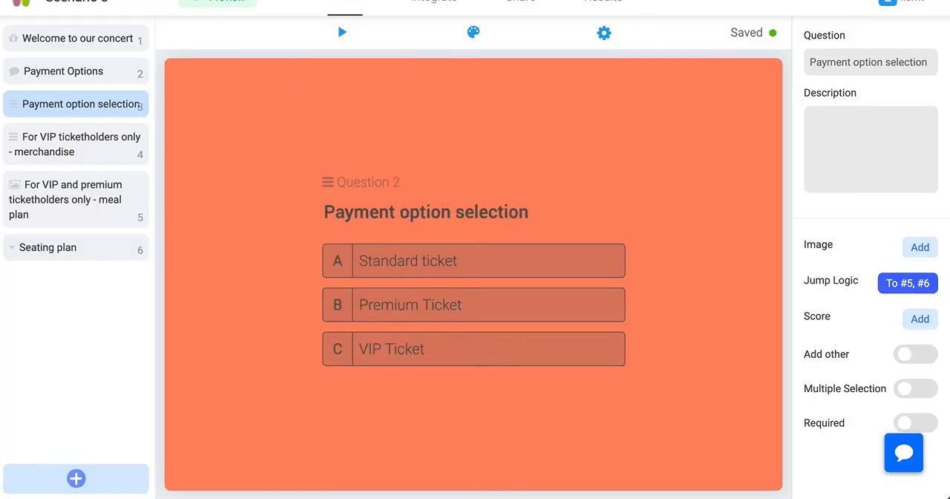